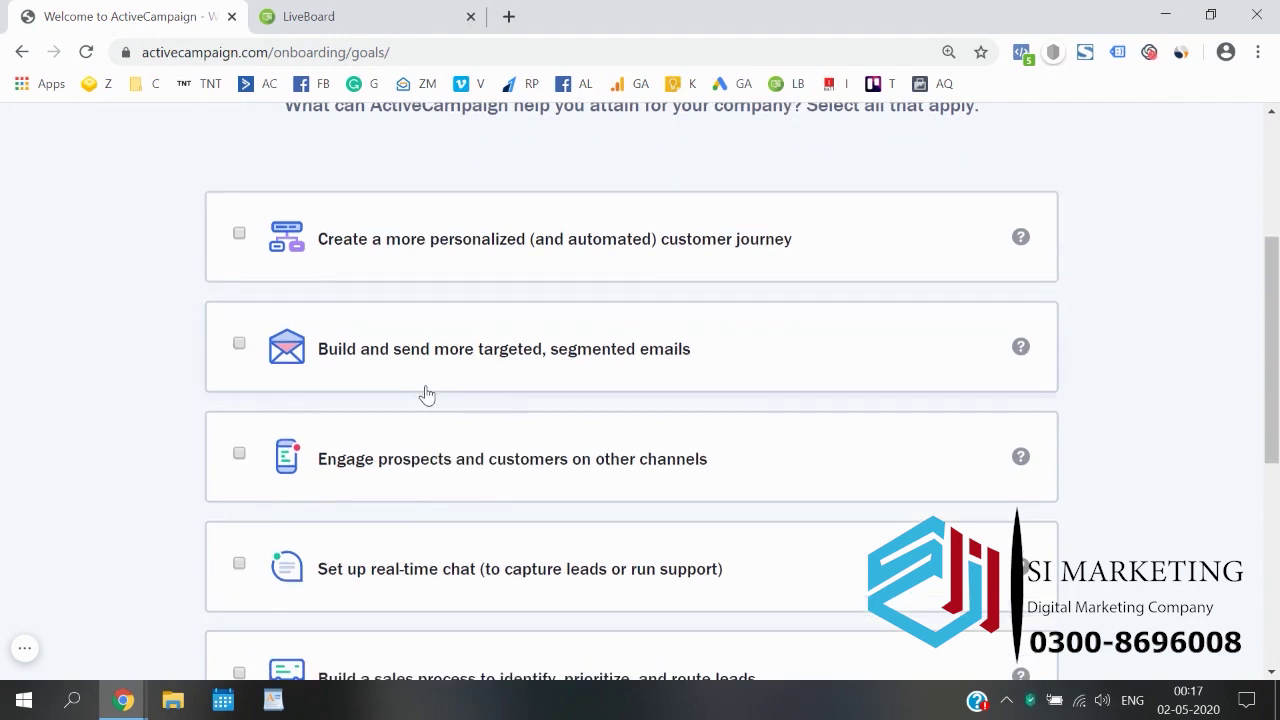
# - Choose "Build and send more targeted, segmented emails" as the company goal and continue the onboarding
pyautogui.scroll(-1, 427, 395)
pyautogui.scroll(1, 423, 391)
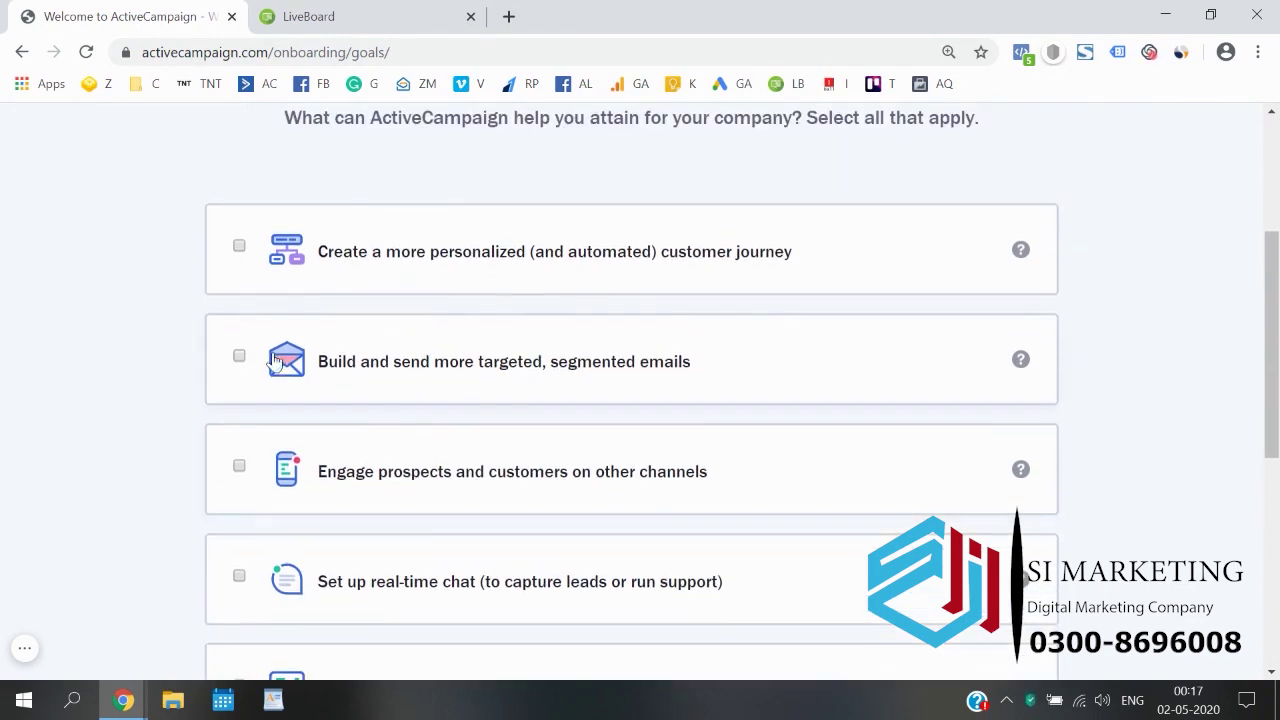
pyautogui.click(238, 358)
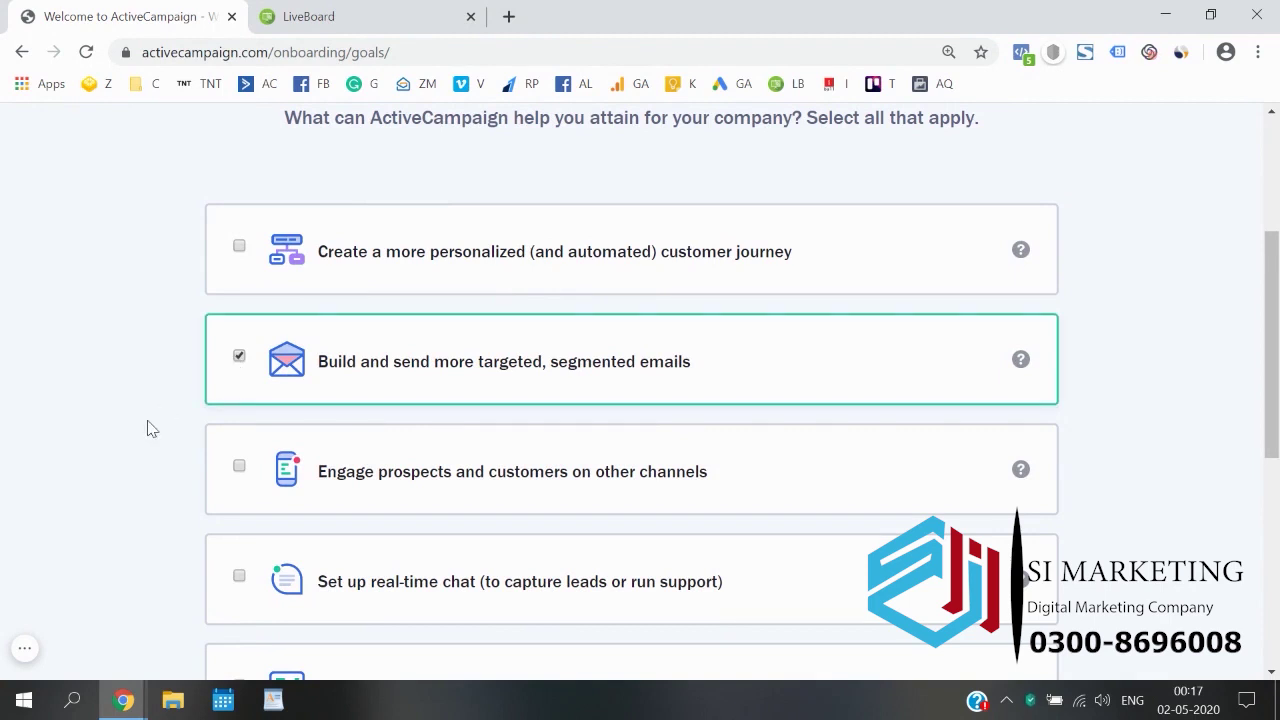
pyautogui.scroll(-5, 150, 428)
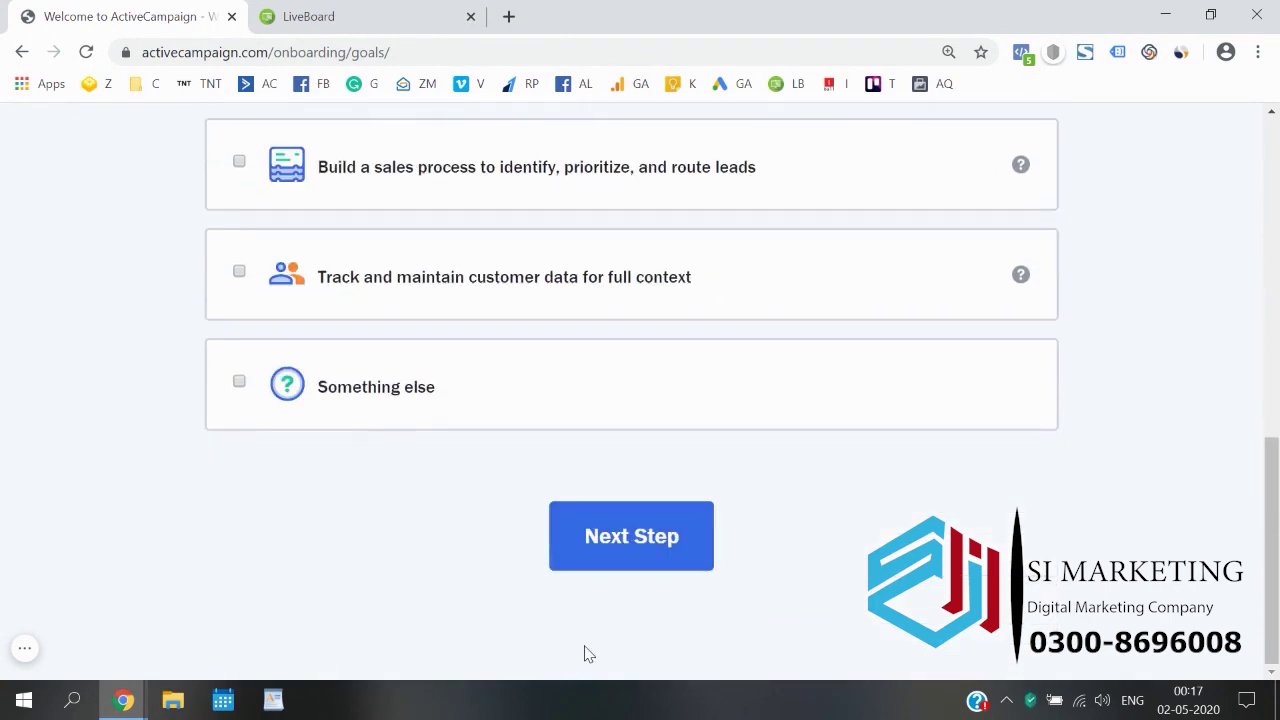
pyautogui.click(633, 537)
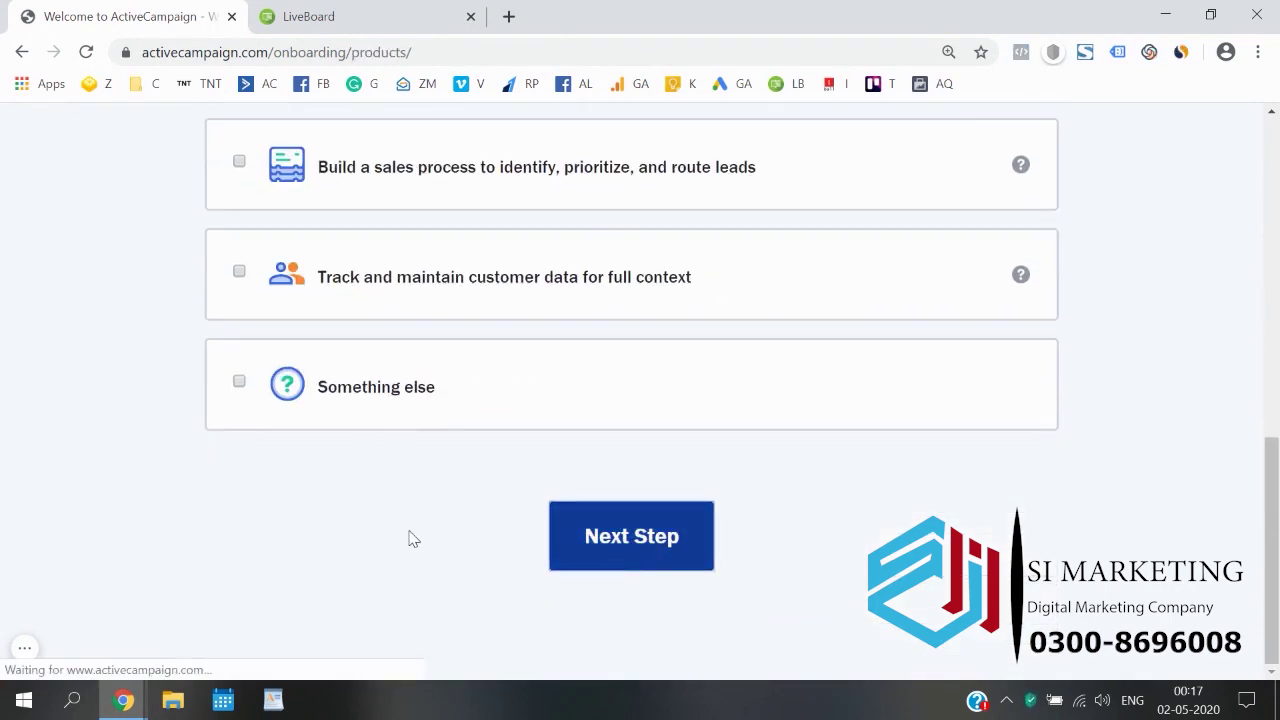
# - Enter Google Analytics as the tool currently used to run the business and proceed to the next onboarding step
pyautogui.scroll(-1, 414, 534)
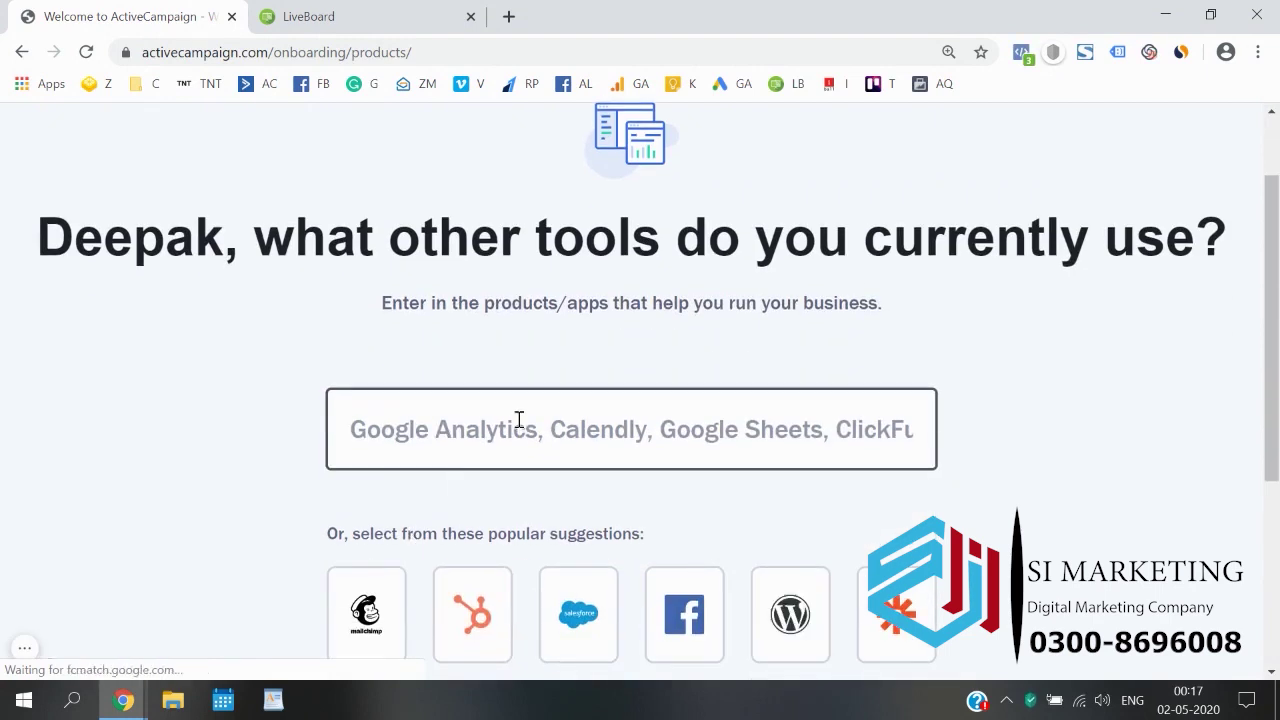
pyautogui.scroll(-2, 300, 434)
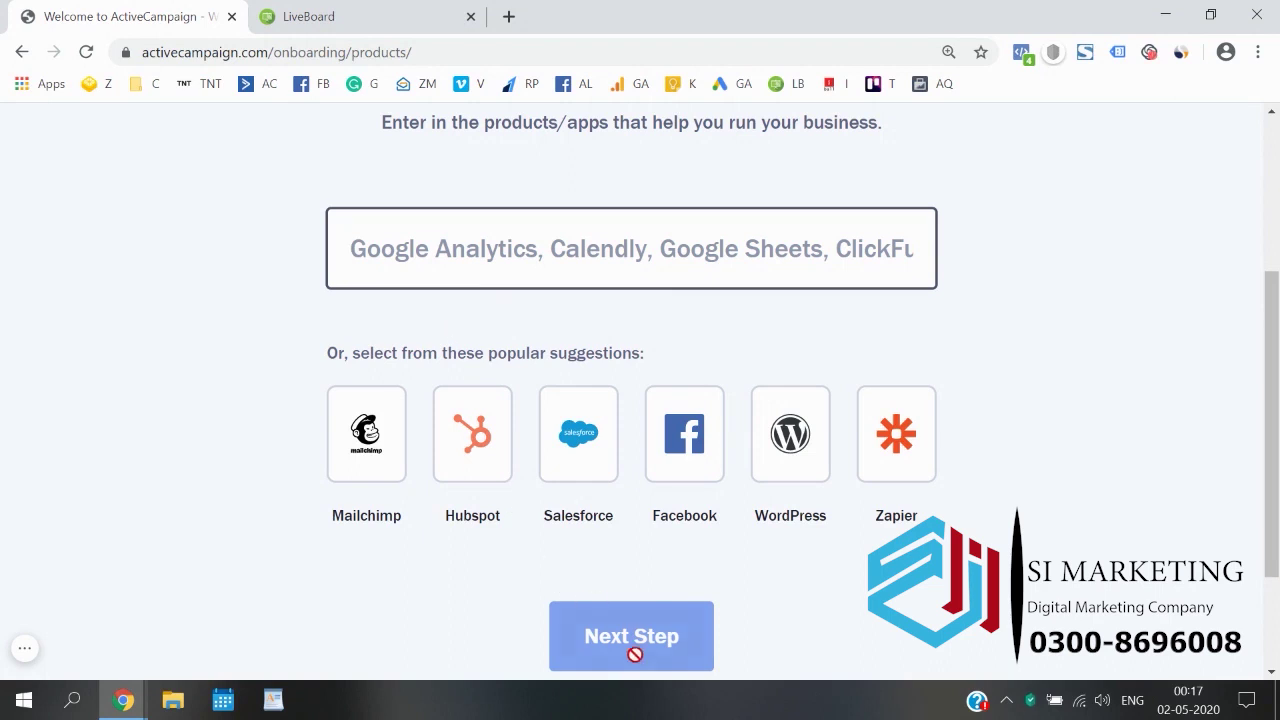
pyautogui.click(566, 286)
pyautogui.write('Gool')
pyautogui.write('gle Analytics')
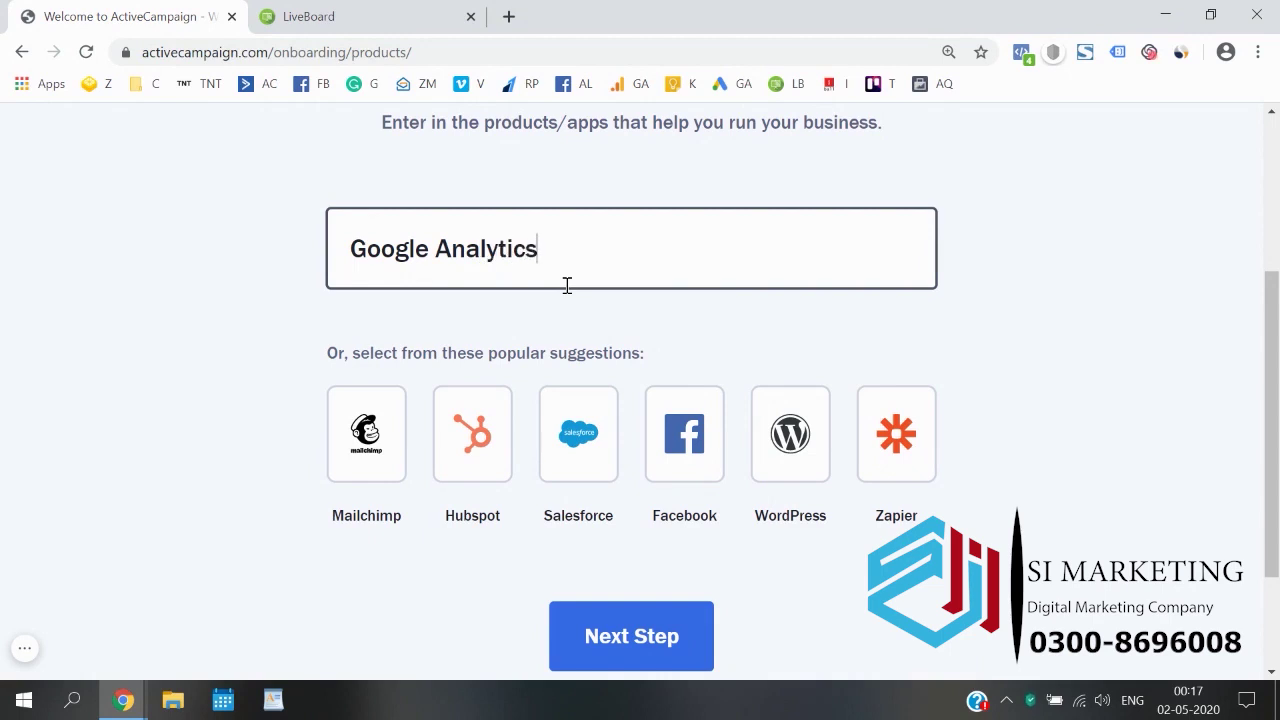
pyautogui.click(631, 650)
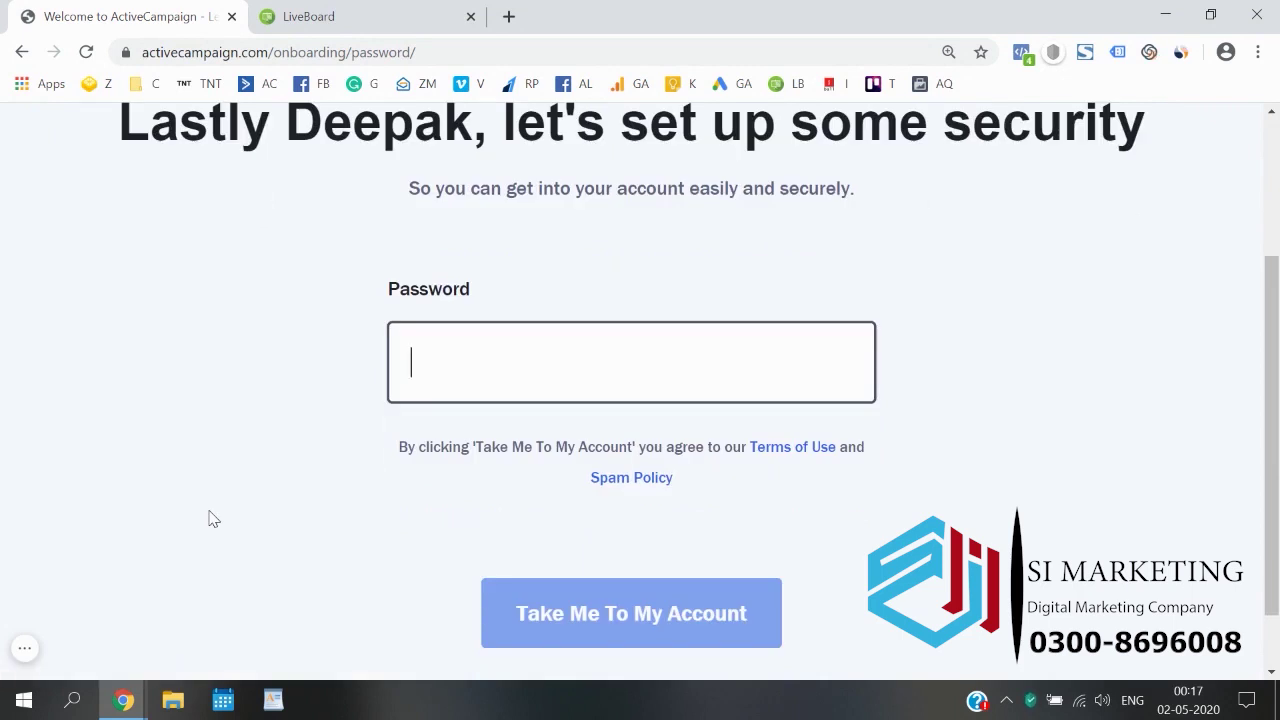
# - Enter a password for the new account and proceed to the account
pyautogui.write('••')
pyautogui.press('BackSpace')
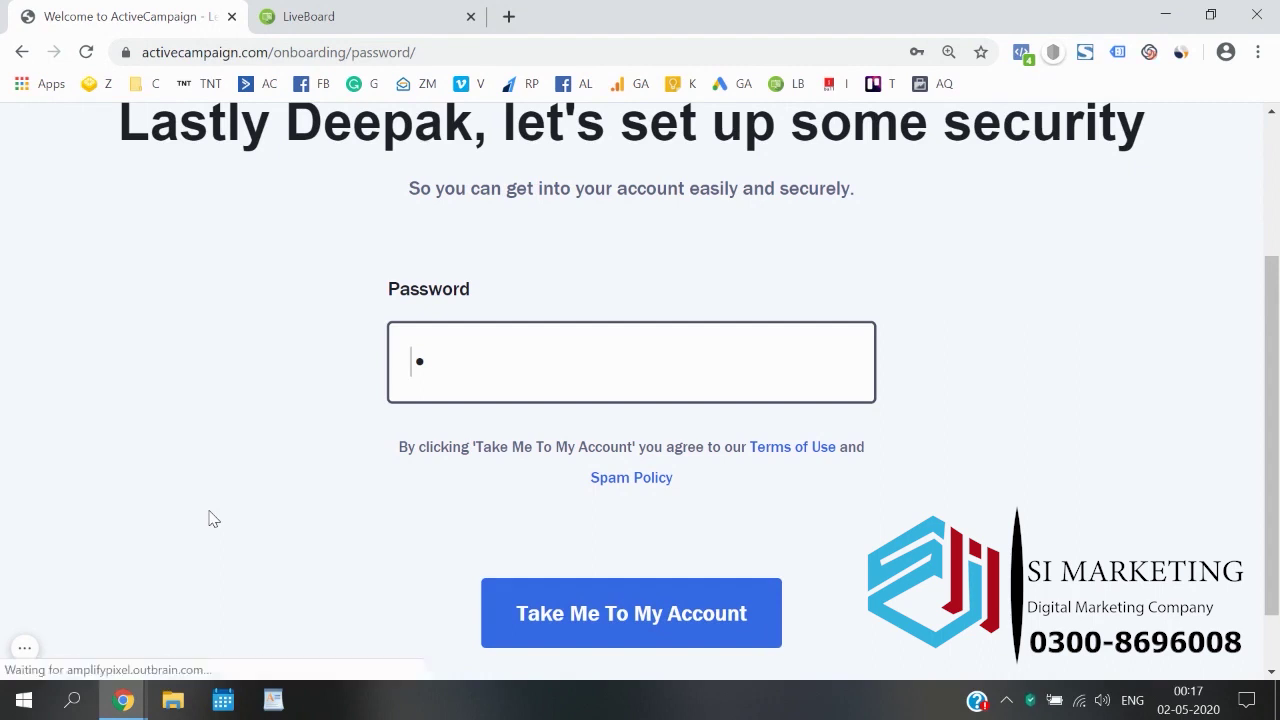
pyautogui.press('BackSpace')
pyautogui.write('•••')
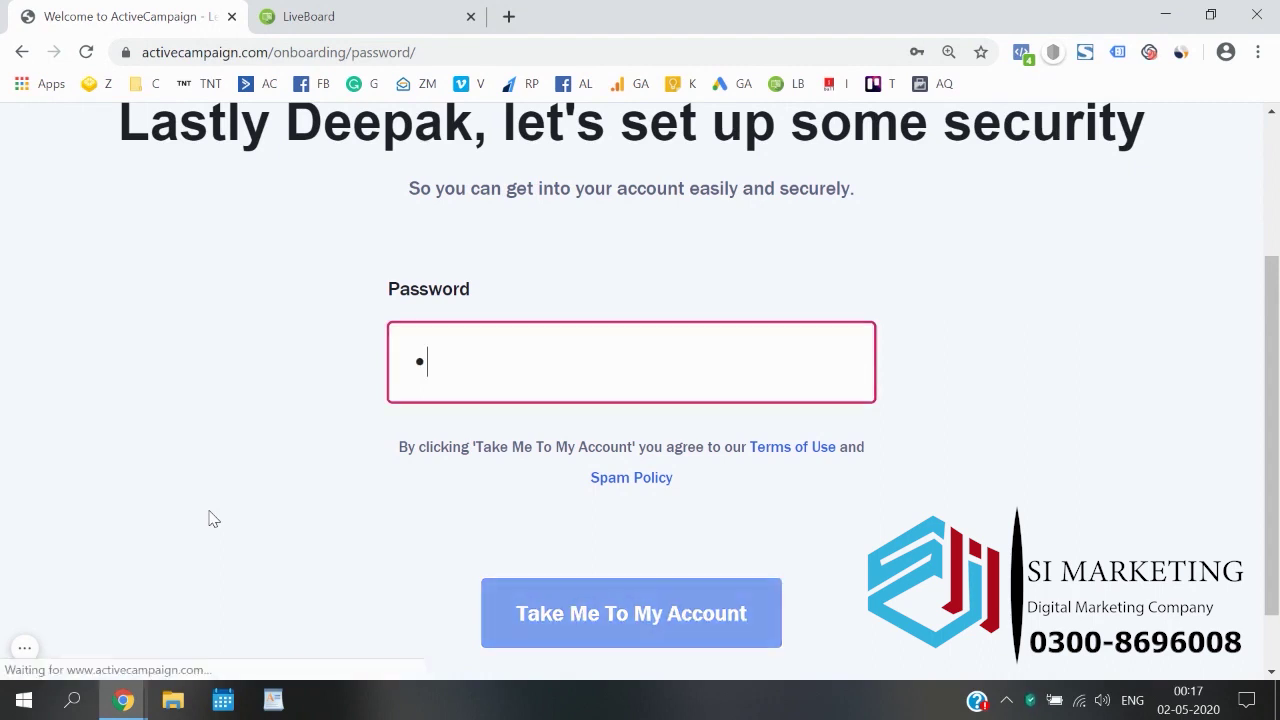
pyautogui.write('••••••')
pyautogui.click(531, 638)
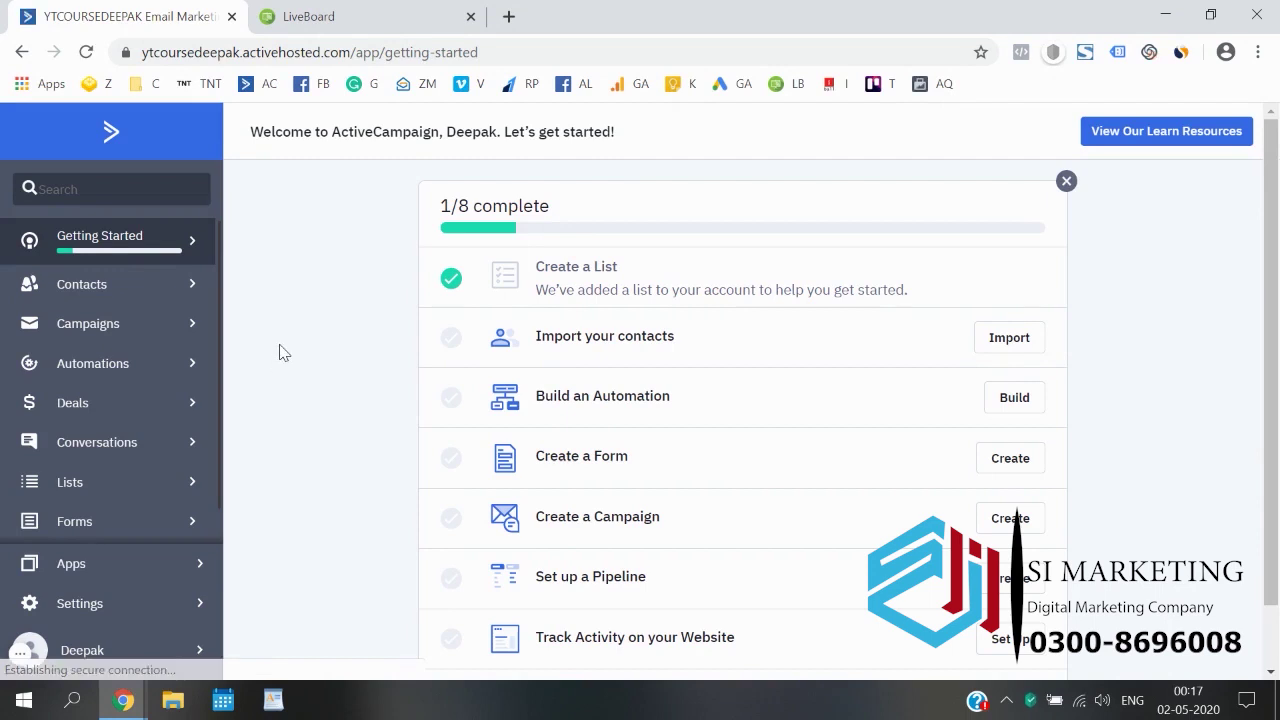
# - Review the Getting Started checklist and remove that page from the account
pyautogui.scroll(-1, 280, 352)
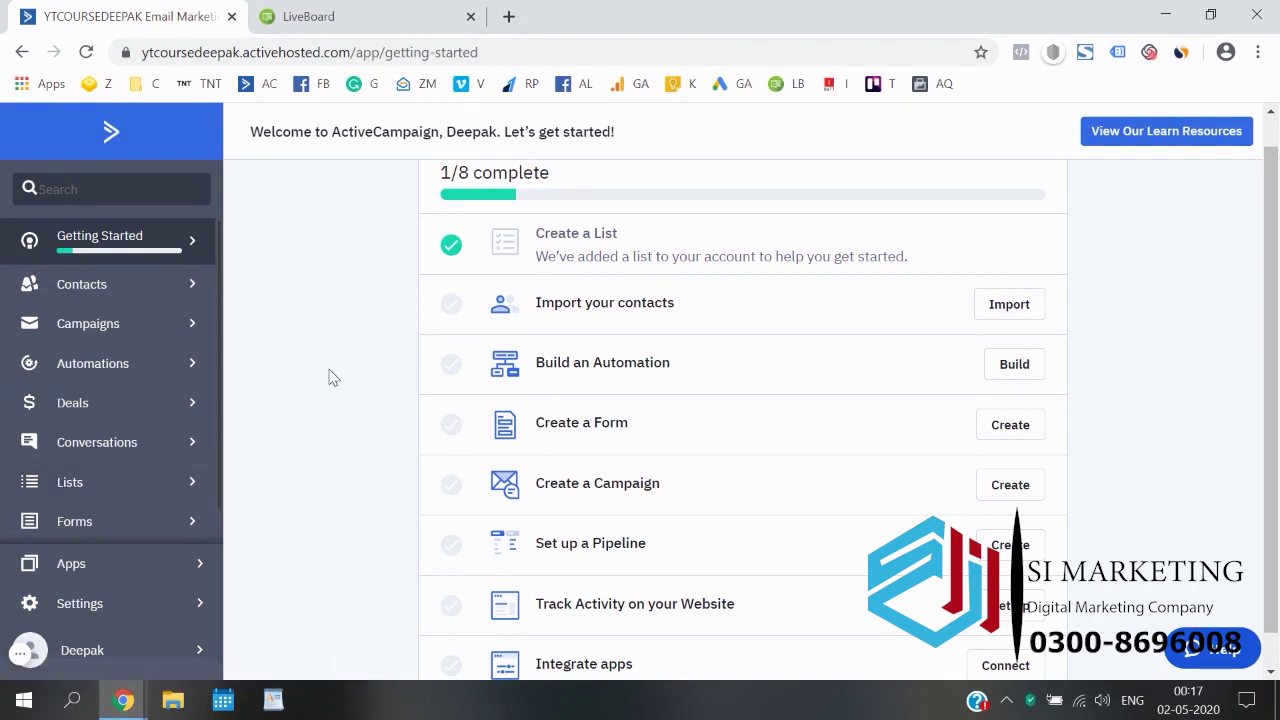
pyautogui.scroll(1, 329, 374)
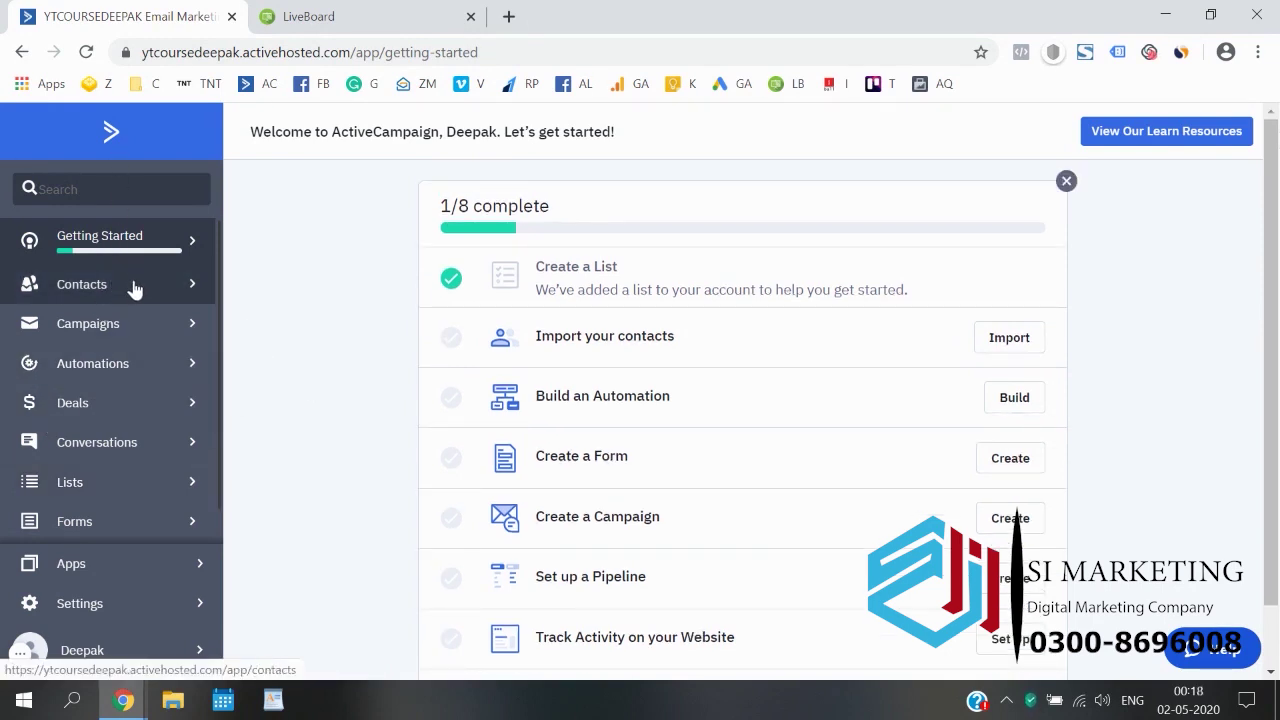
pyautogui.scroll(-2, 820, 502)
pyautogui.scroll(2, 970, 268)
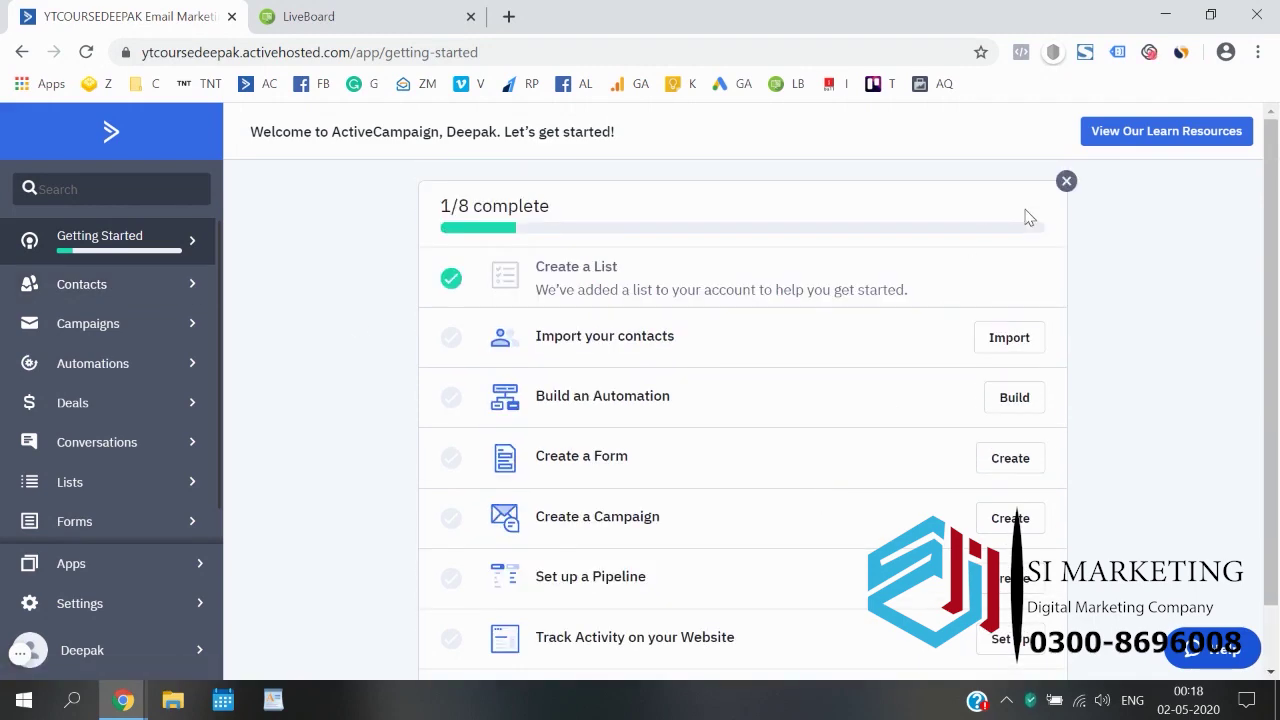
pyautogui.click(1066, 181)
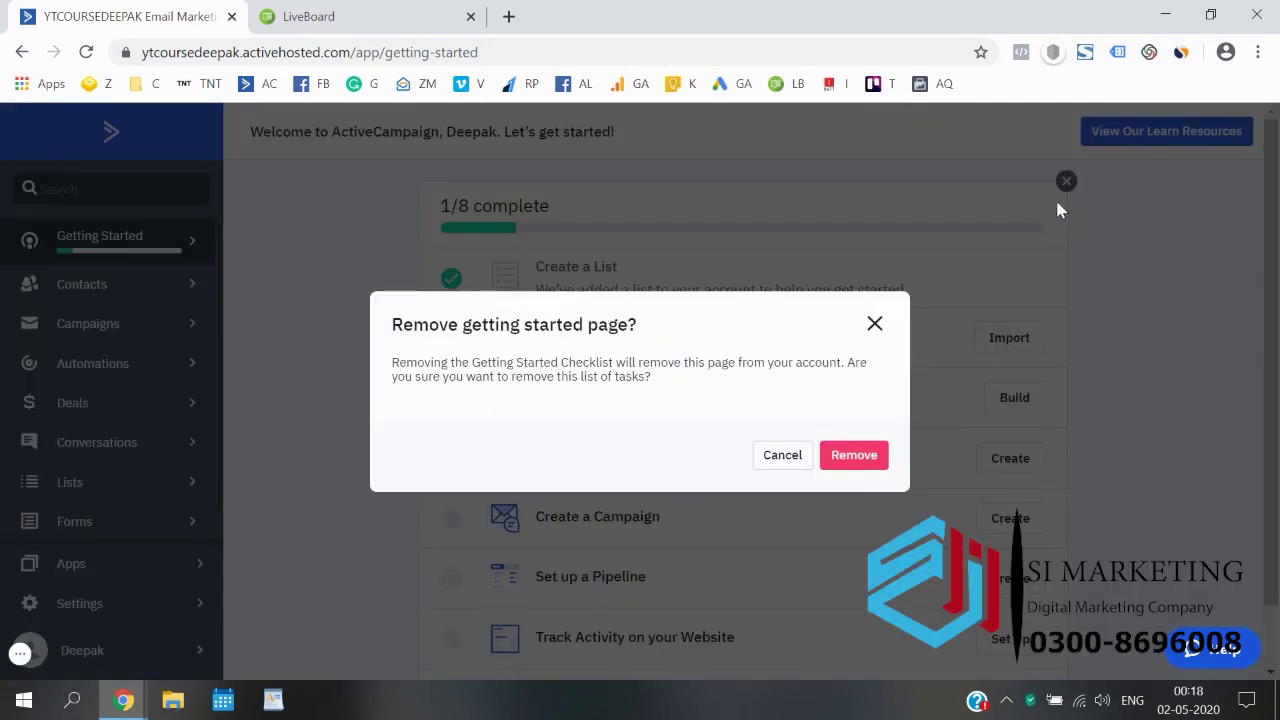
pyautogui.click(866, 459)
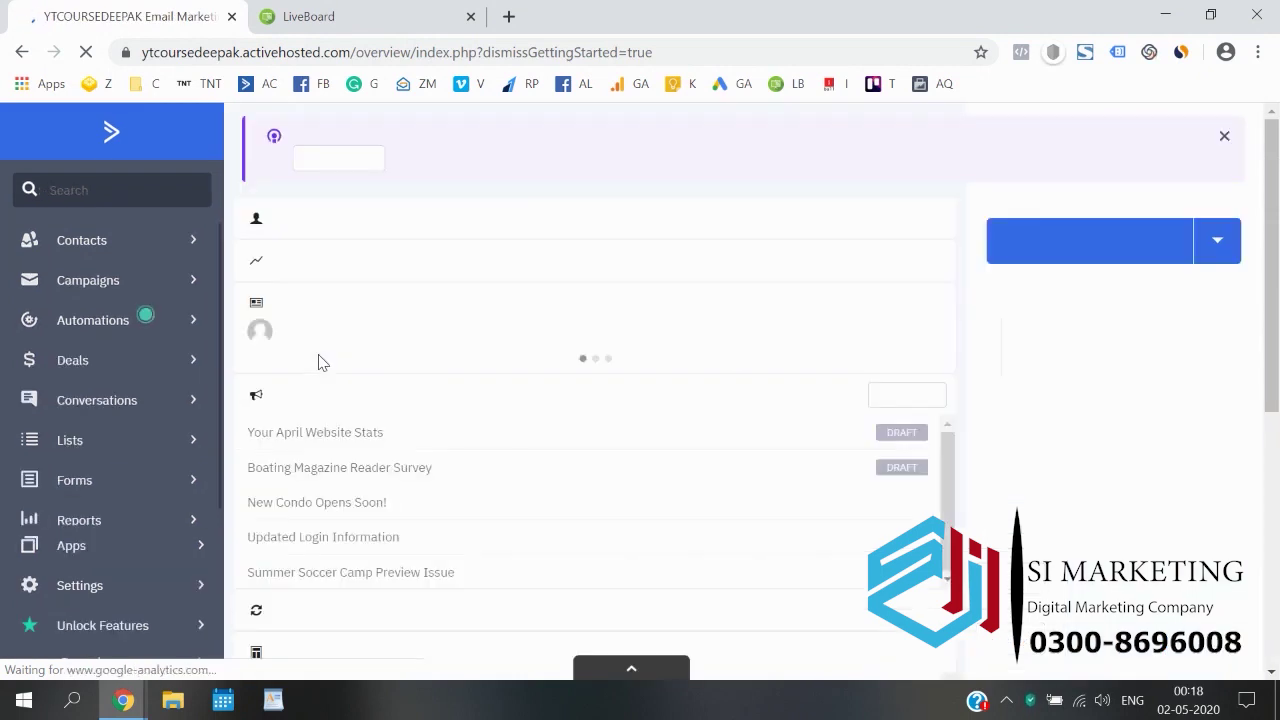
# - Dismiss the help banner on the Contacts page and the Education Center banner on the overview dashboard
pyautogui.click(152, 246)
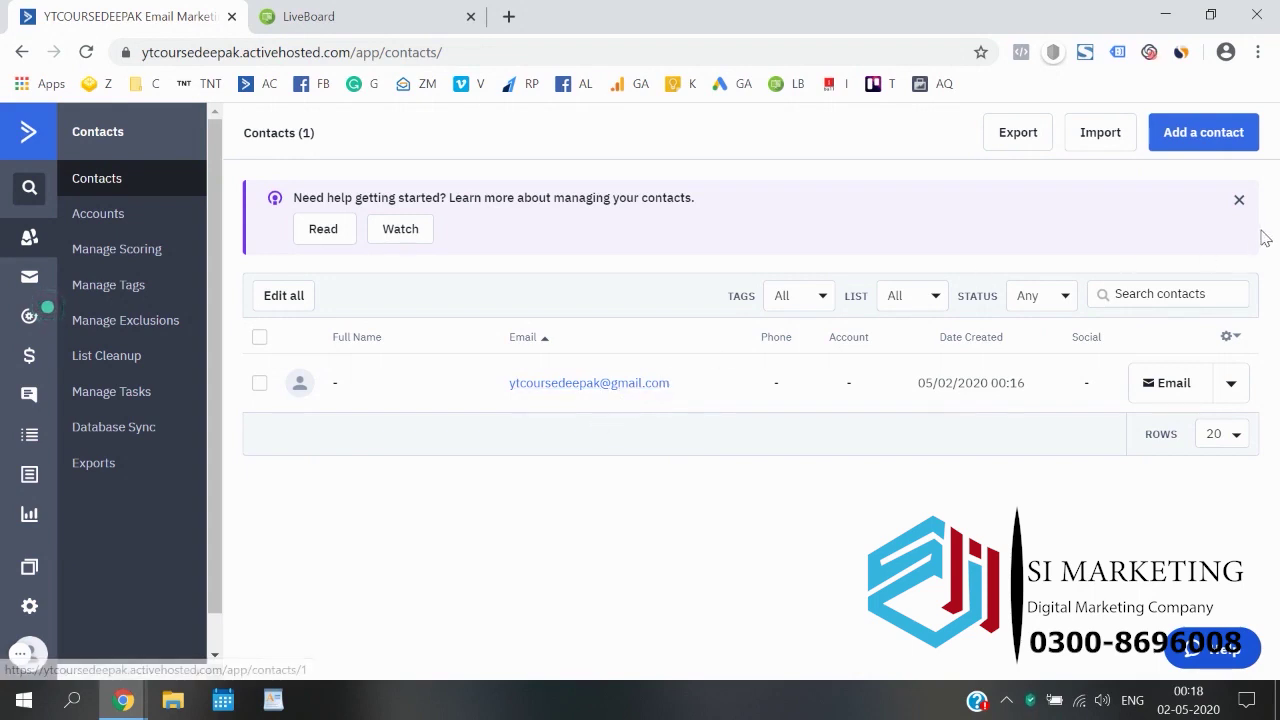
pyautogui.click(1239, 202)
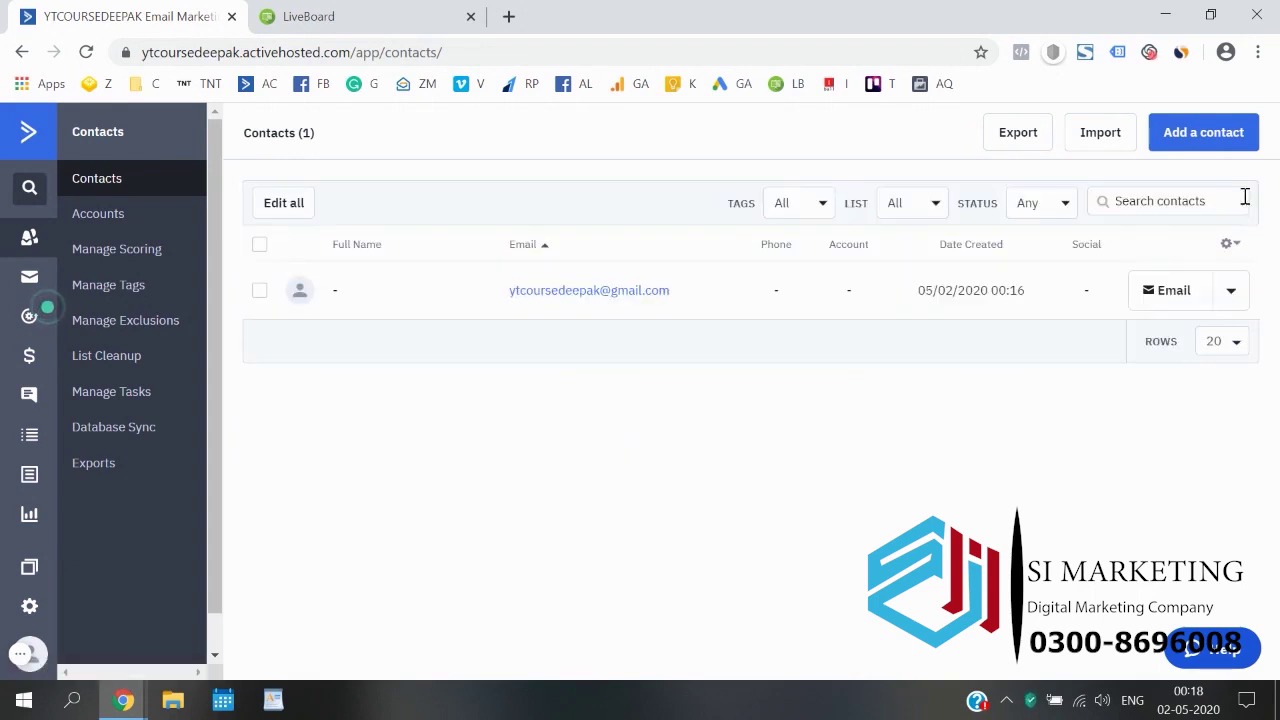
pyautogui.click(29, 133)
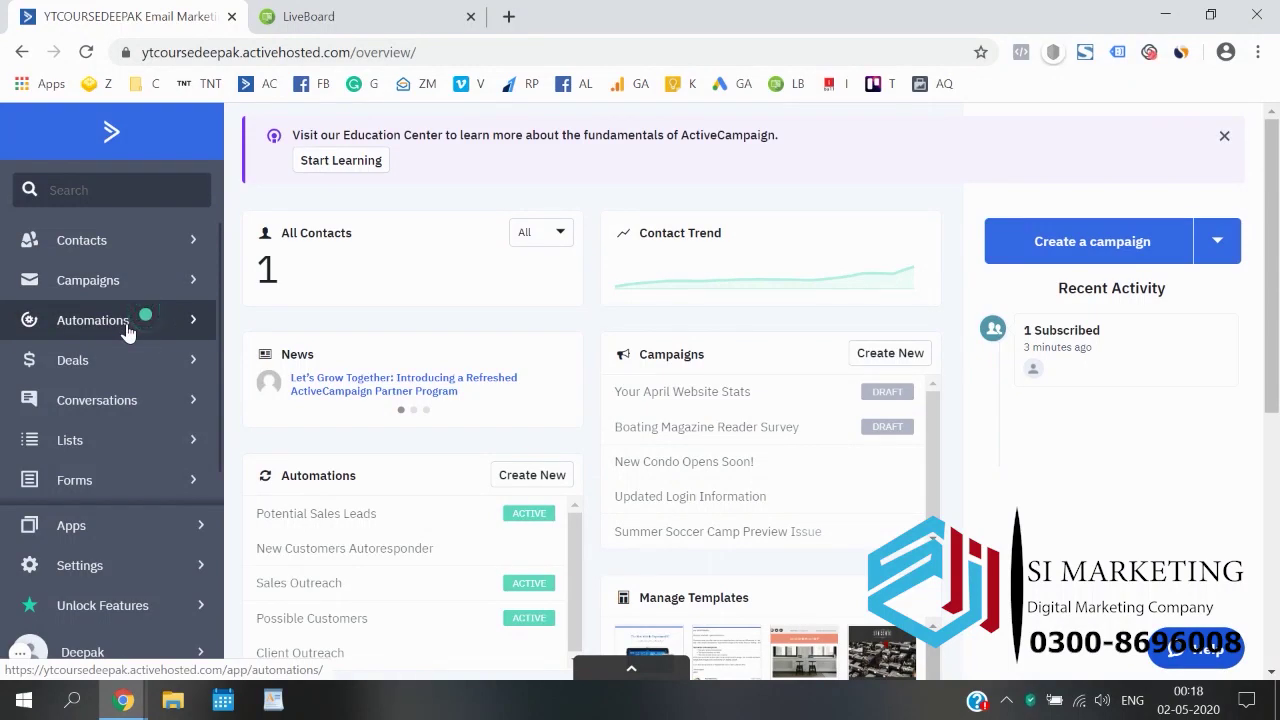
pyautogui.click(1224, 138)
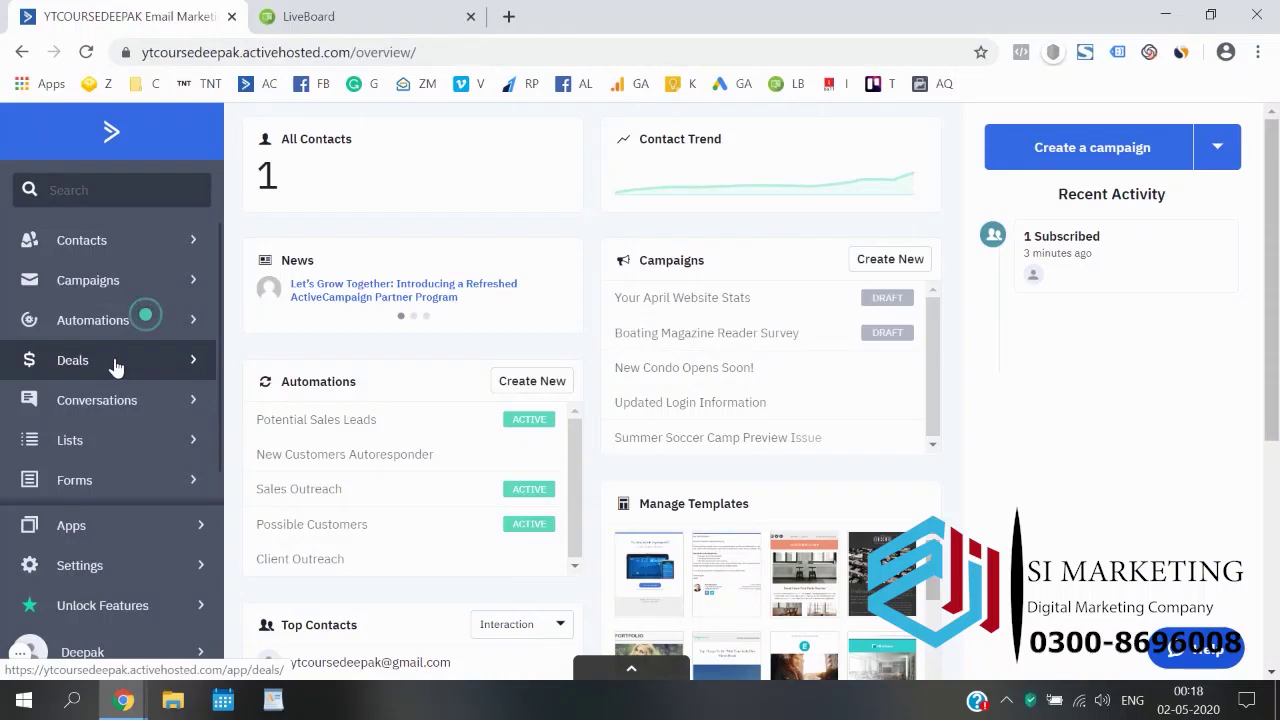
pyautogui.scroll(-1, 115, 368)
pyautogui.scroll(-1, 120, 380)
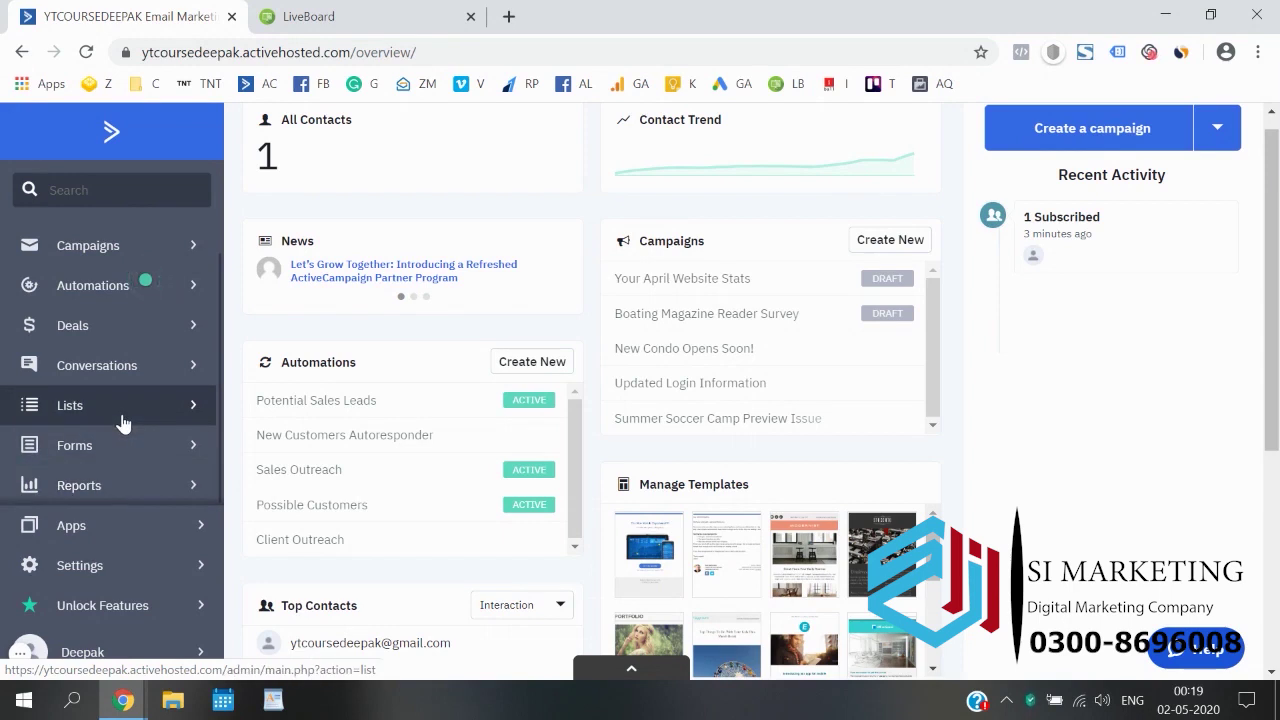
# - Switch to the LiveBoard whiteboard and handwrite a boxed "Stationary" beside List, with "Book Store" between two lines beneath it
pyautogui.click(313, 12)
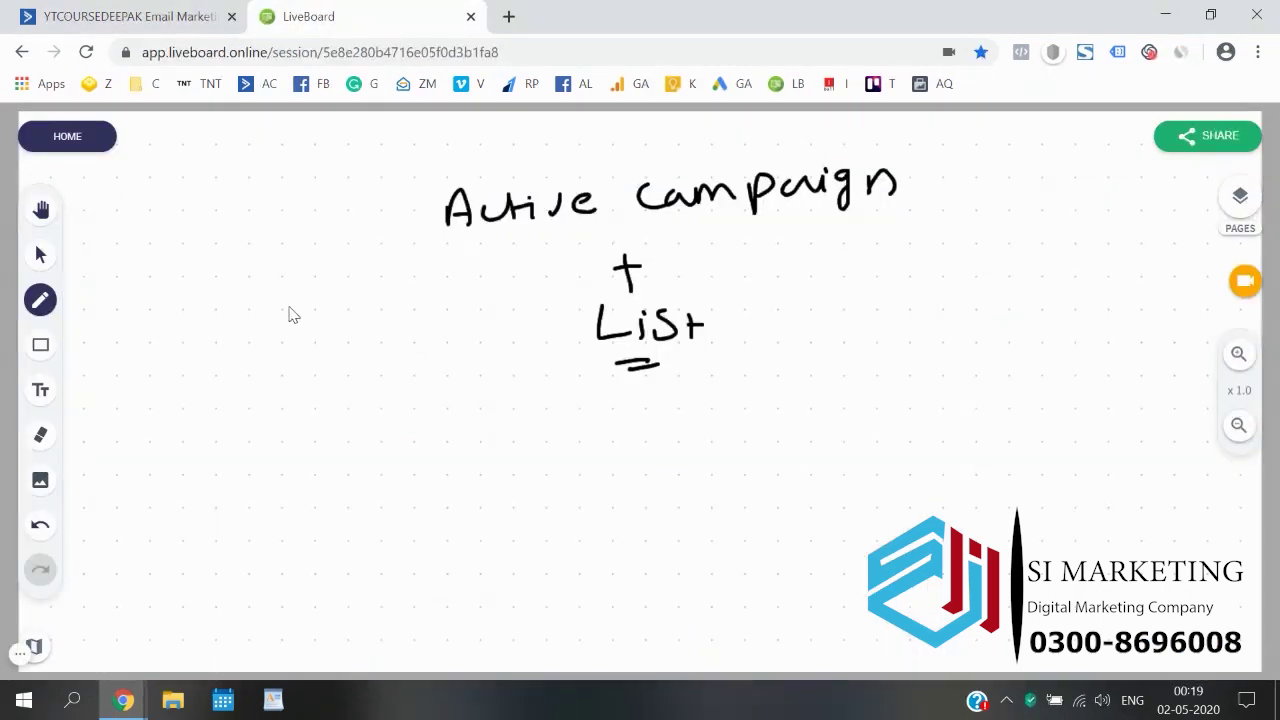
pyautogui.moveTo(295, 308)
pyautogui.mouseDown()
pyautogui.moveTo(291, 334)
pyautogui.moveTo(363, 303)
pyautogui.moveTo(387, 318)
pyautogui.moveTo(454, 303)
pyautogui.moveTo(477, 314)
pyautogui.moveTo(490, 360)
pyautogui.moveTo(508, 357)
pyautogui.moveTo(272, 285)
pyautogui.moveTo(520, 257)
pyautogui.moveTo(533, 306)
pyautogui.mouseUp()
pyautogui.moveTo(527, 297); pyautogui.dragTo(544, 294)
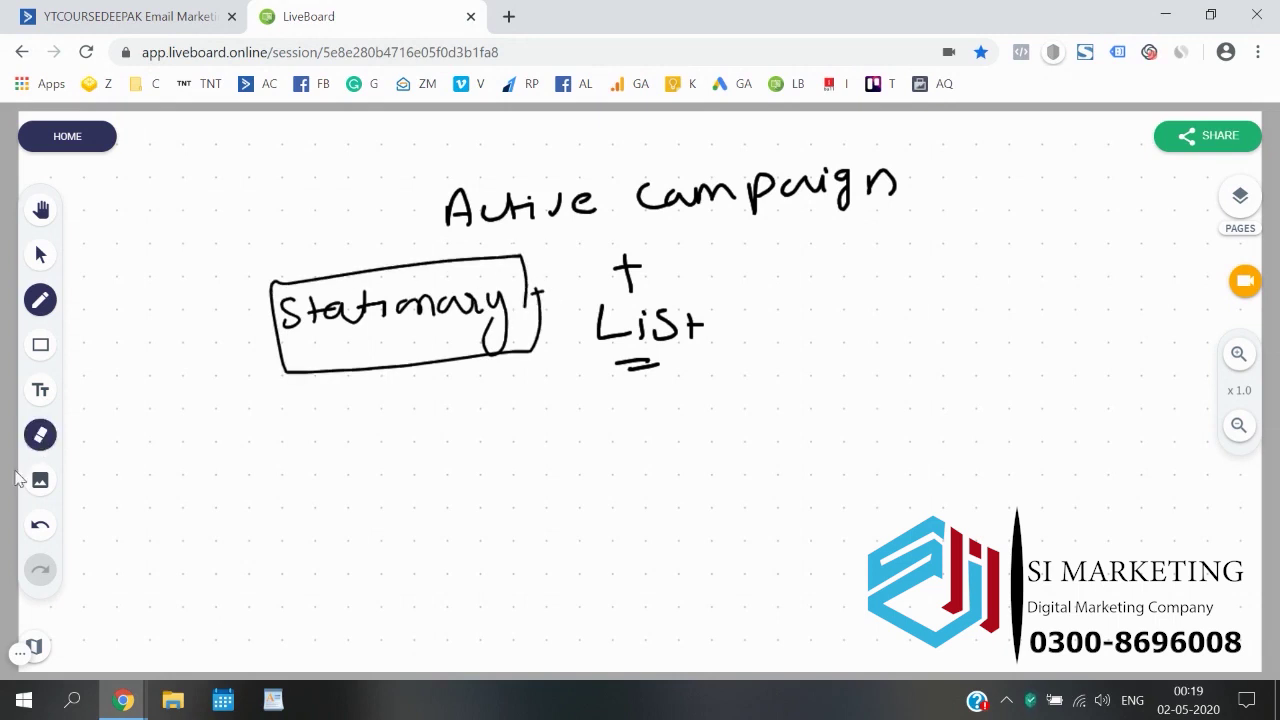
pyautogui.moveTo(181, 405)
pyautogui.mouseDown()
pyautogui.moveTo(236, 425)
pyautogui.moveTo(400, 423)
pyautogui.moveTo(514, 398)
pyautogui.mouseUp()
pyautogui.moveTo(190, 482); pyautogui.dragTo(528, 423)
pyautogui.moveTo(202, 402); pyautogui.dragTo(486, 363)
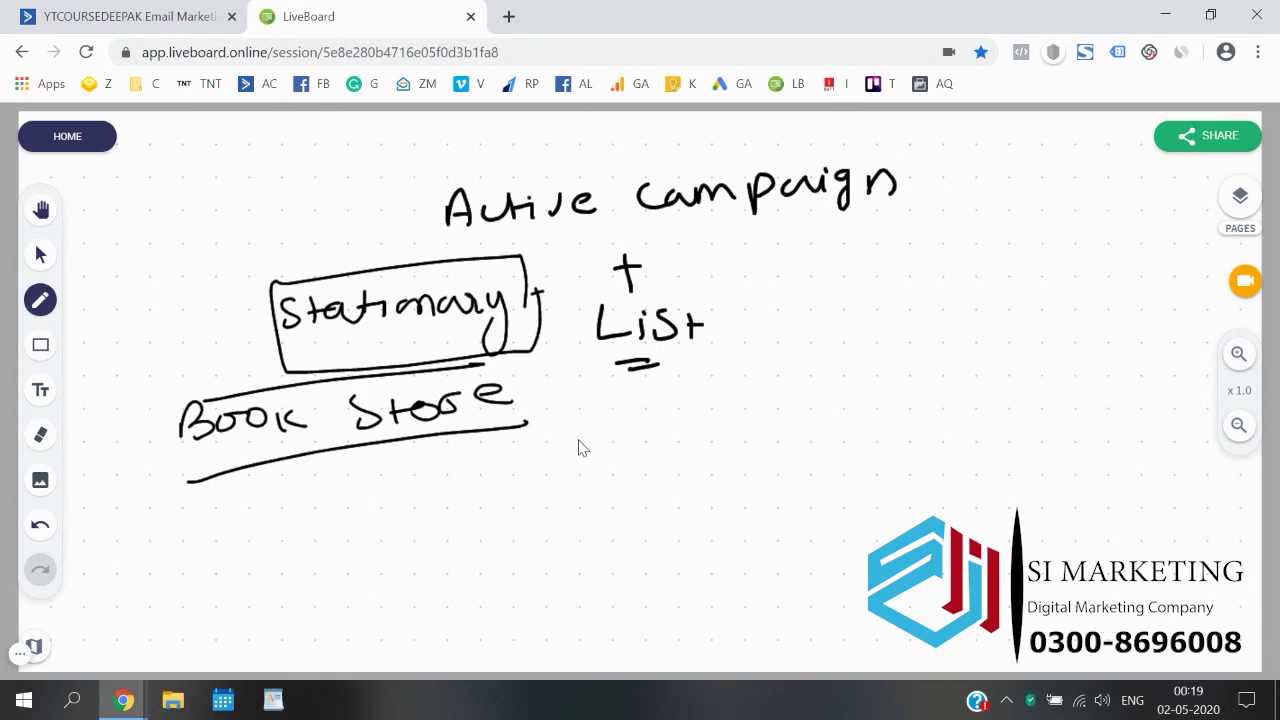
# - Handwrite "golf", "cricket" and "Business" as a column under List and bracket the column along its near side to Book Store
pyautogui.moveTo(588, 428)
pyautogui.mouseDown()
pyautogui.moveTo(591, 474)
pyautogui.moveTo(612, 430)
pyautogui.moveTo(660, 430)
pyautogui.moveTo(655, 453)
pyautogui.mouseUp()
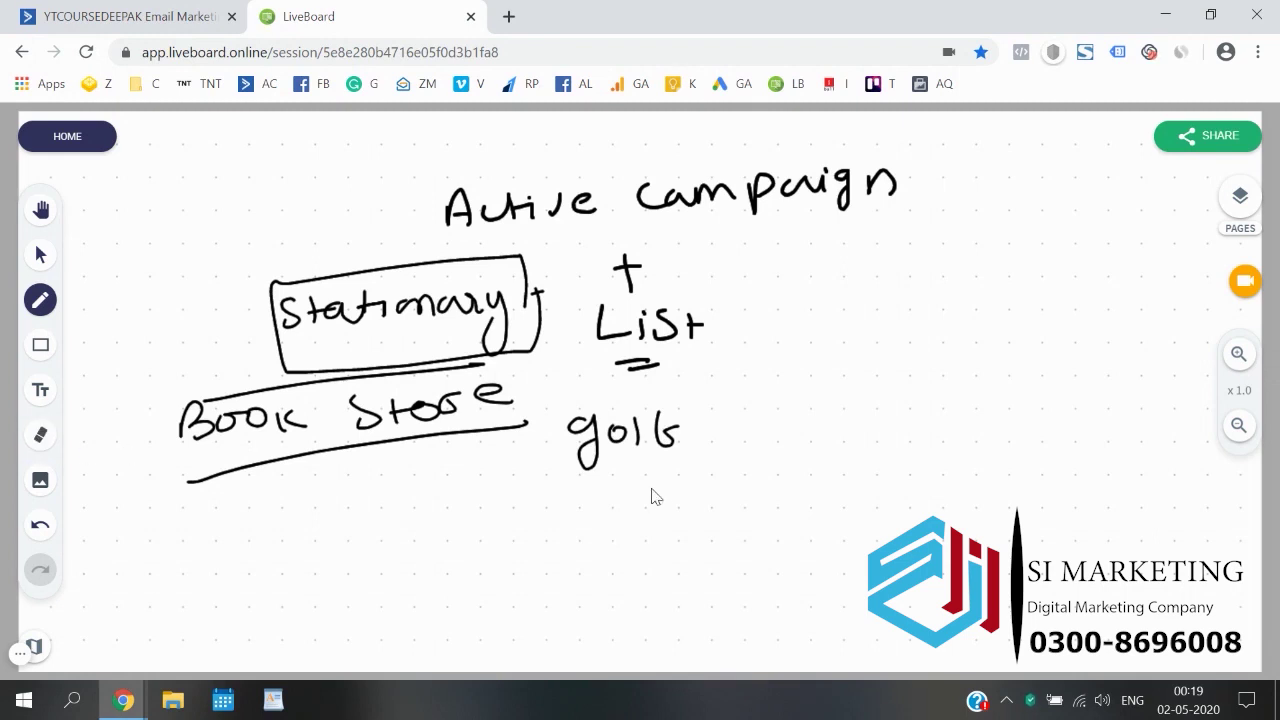
pyautogui.moveTo(588, 500)
pyautogui.mouseDown()
pyautogui.moveTo(606, 510)
pyautogui.moveTo(760, 486)
pyautogui.moveTo(746, 508)
pyautogui.mouseUp()
pyautogui.moveTo(583, 556)
pyautogui.mouseDown()
pyautogui.moveTo(749, 549)
pyautogui.moveTo(763, 563)
pyautogui.moveTo(766, 551)
pyautogui.mouseUp()
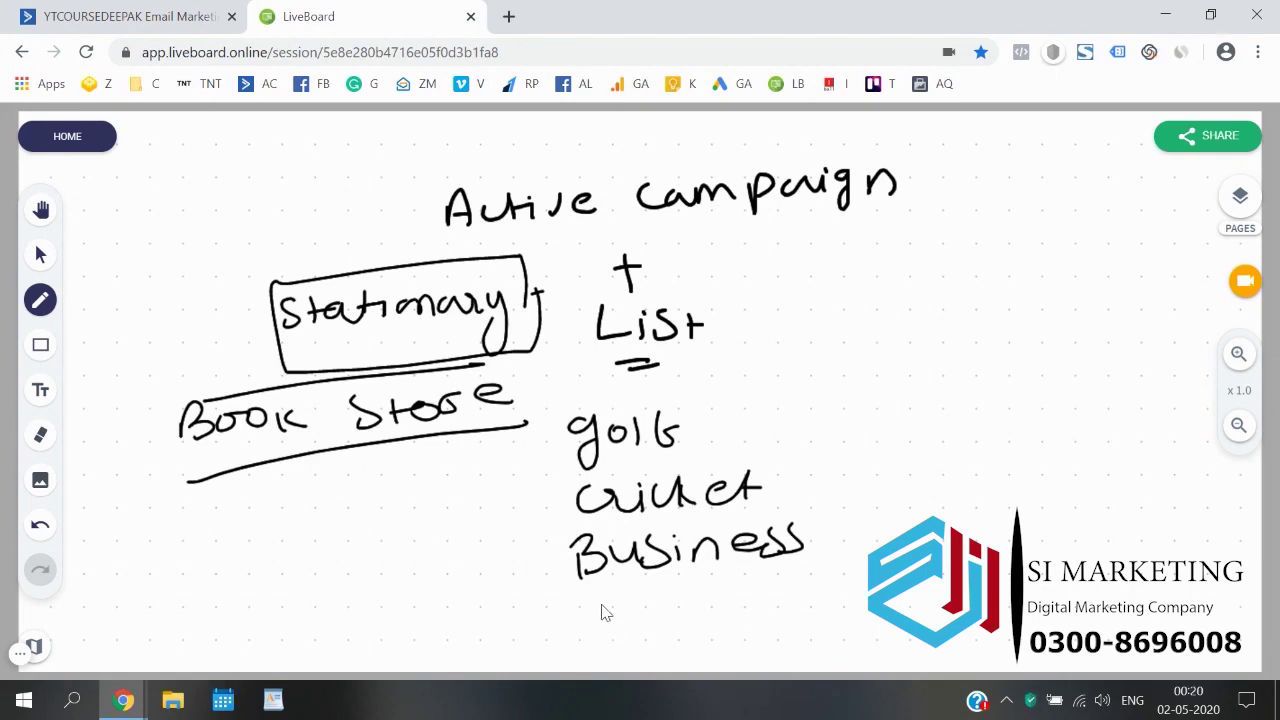
pyautogui.moveTo(566, 419)
pyautogui.mouseDown()
pyautogui.moveTo(551, 434)
pyautogui.moveTo(568, 578)
pyautogui.mouseUp()
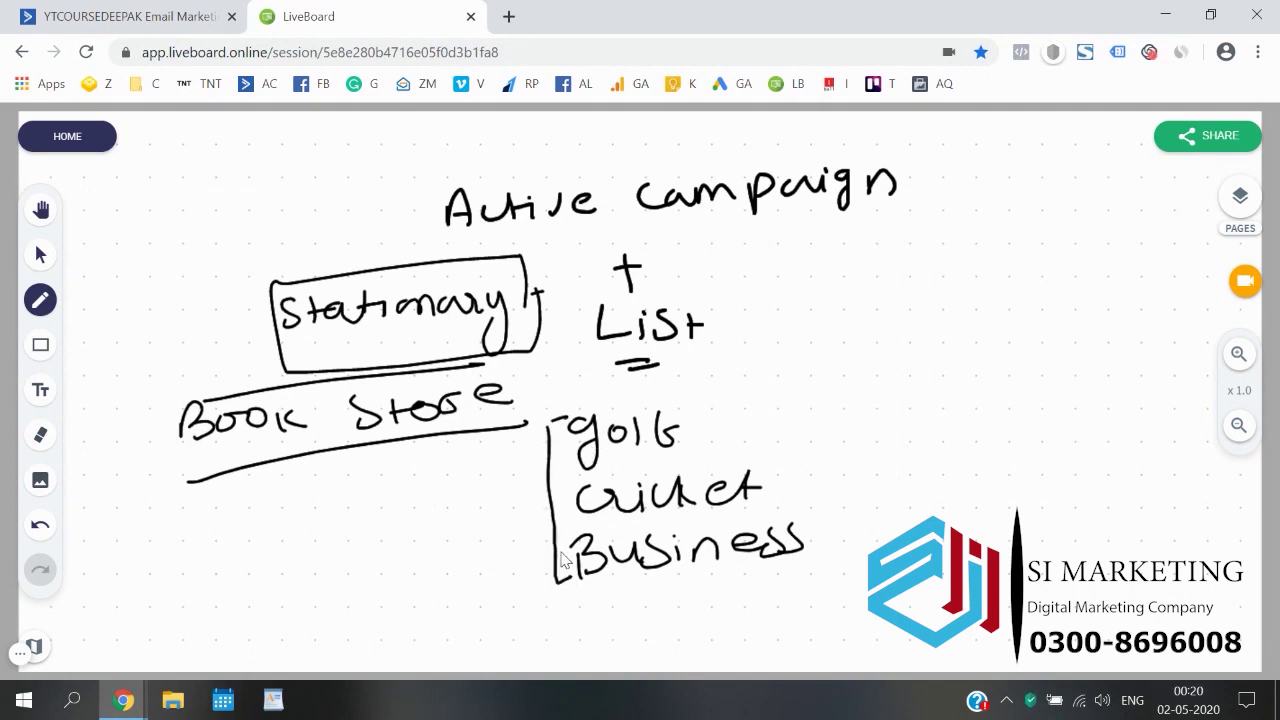
# - Set the pen color to red, handwrite "Cooking" in the empty area beside List, circle it and add short dashes
pyautogui.click(42, 301)
pyautogui.click(193, 456)
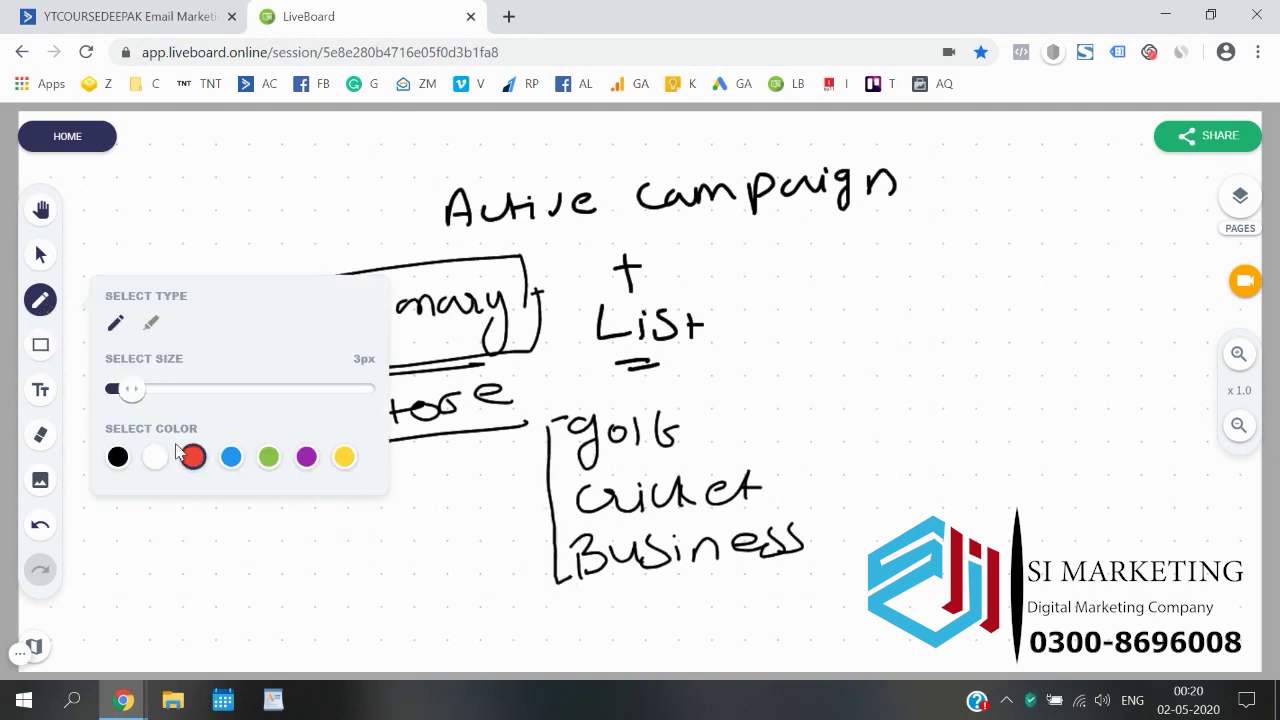
pyautogui.click(50, 305)
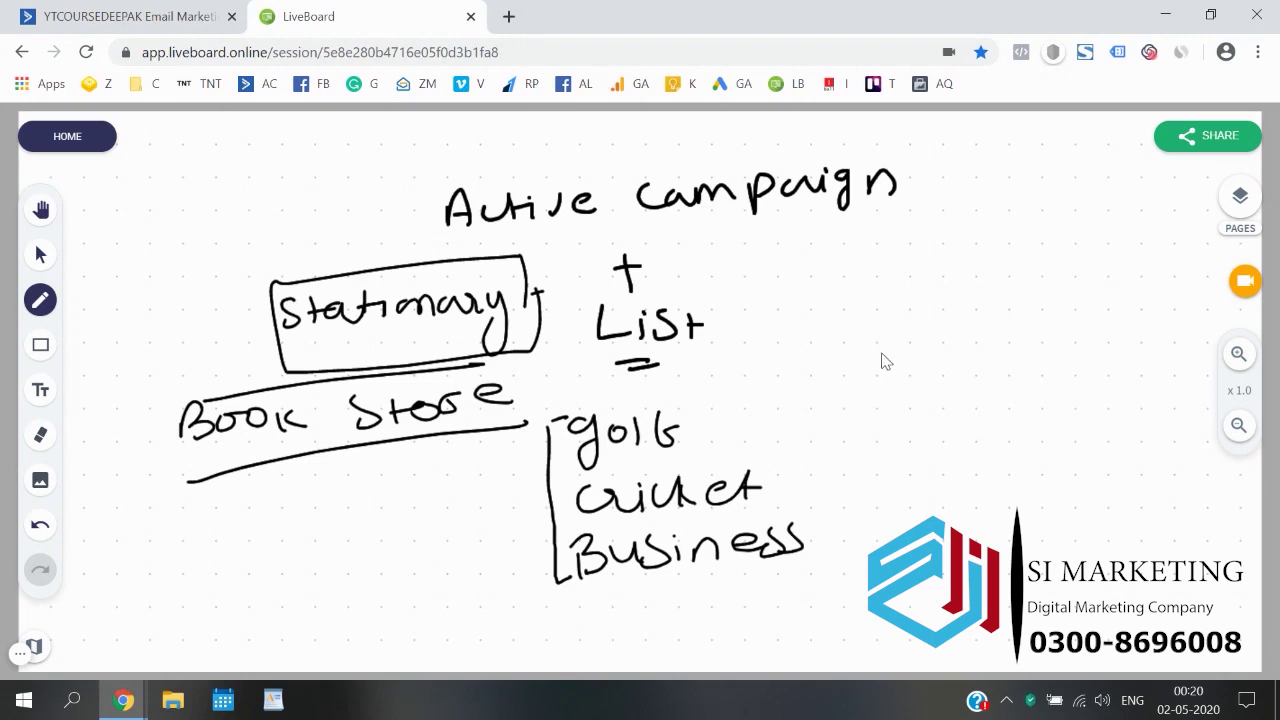
pyautogui.moveTo(910, 320); pyautogui.dragTo(890, 344)
pyautogui.moveTo(930, 328); pyautogui.dragTo(953, 328)
pyautogui.moveTo(974, 310)
pyautogui.mouseDown()
pyautogui.moveTo(972, 340)
pyautogui.moveTo(1048, 340)
pyautogui.mouseUp()
pyautogui.click(1022, 310)
pyautogui.moveTo(1064, 318); pyautogui.dragTo(1054, 357)
pyautogui.moveTo(1110, 276)
pyautogui.mouseDown()
pyautogui.moveTo(1024, 280)
pyautogui.moveTo(1112, 340)
pyautogui.mouseUp()
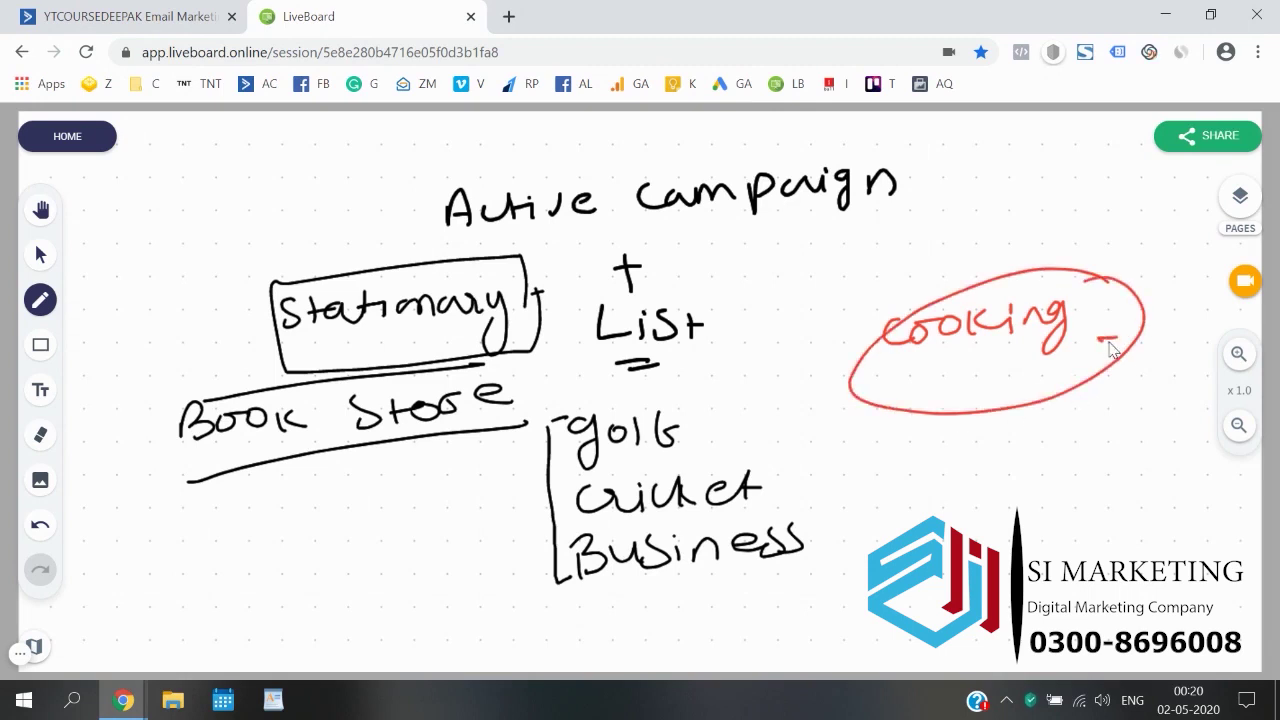
pyautogui.moveTo(931, 376); pyautogui.dragTo(958, 372)
# - Draw red arrows from golf, cricket and Business to the circled Cooking
pyautogui.moveTo(678, 433)
pyautogui.mouseDown()
pyautogui.moveTo(829, 357)
pyautogui.moveTo(818, 364)
pyautogui.mouseUp()
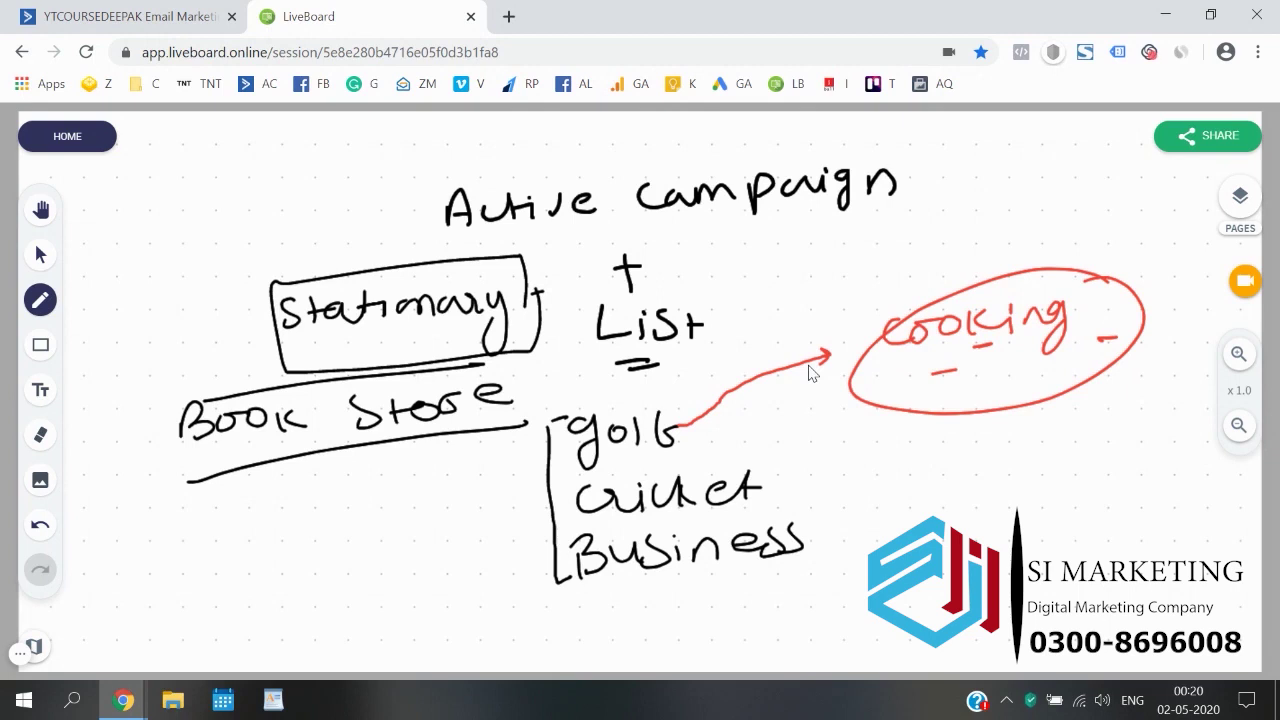
pyautogui.moveTo(766, 470)
pyautogui.mouseDown()
pyautogui.moveTo(823, 400)
pyautogui.moveTo(846, 400)
pyautogui.mouseUp()
pyautogui.moveTo(806, 551)
pyautogui.mouseDown()
pyautogui.moveTo(894, 417)
pyautogui.moveTo(888, 434)
pyautogui.mouseUp()
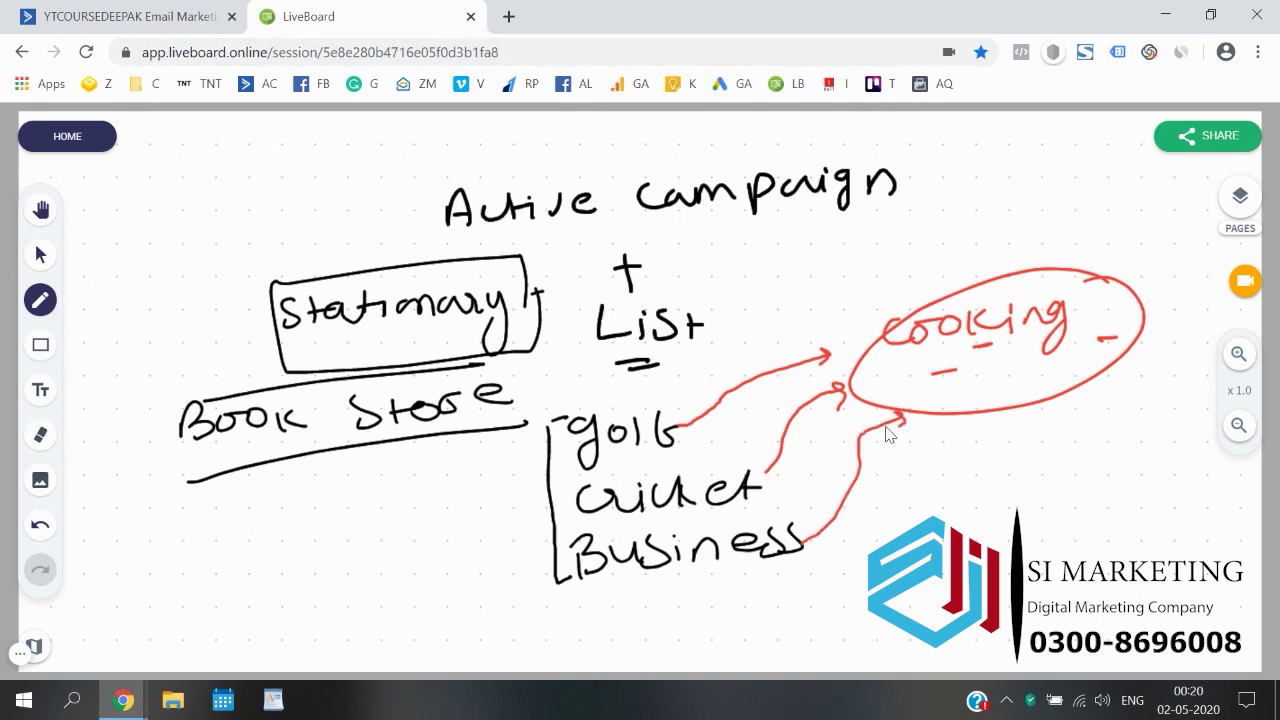
# - Bracket the three topics in red, and handwrite an underlined "Cooking" beneath Business with a curved arrow leading down from the Cooking circle
pyautogui.moveTo(623, 579); pyautogui.dragTo(637, 577)
pyautogui.moveTo(531, 440); pyautogui.dragTo(540, 582)
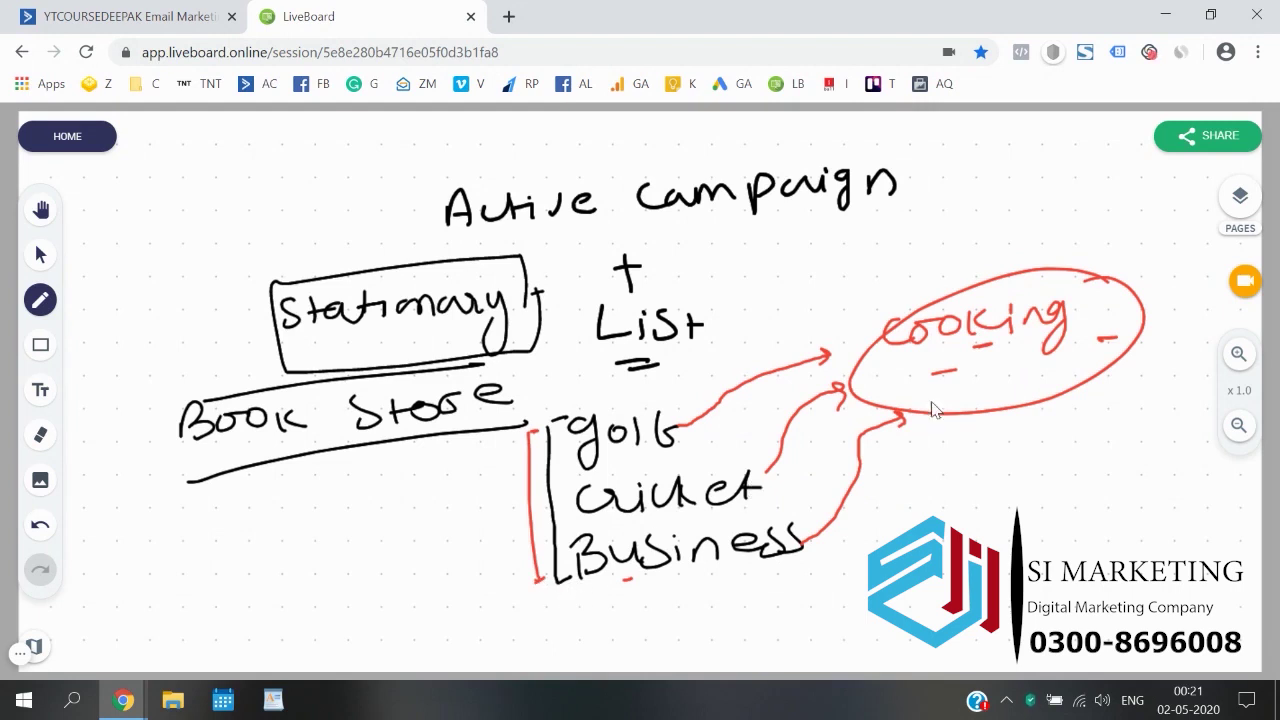
pyautogui.moveTo(1033, 415)
pyautogui.mouseDown()
pyautogui.moveTo(1046, 471)
pyautogui.moveTo(938, 600)
pyautogui.moveTo(852, 616)
pyautogui.moveTo(868, 610)
pyautogui.mouseUp()
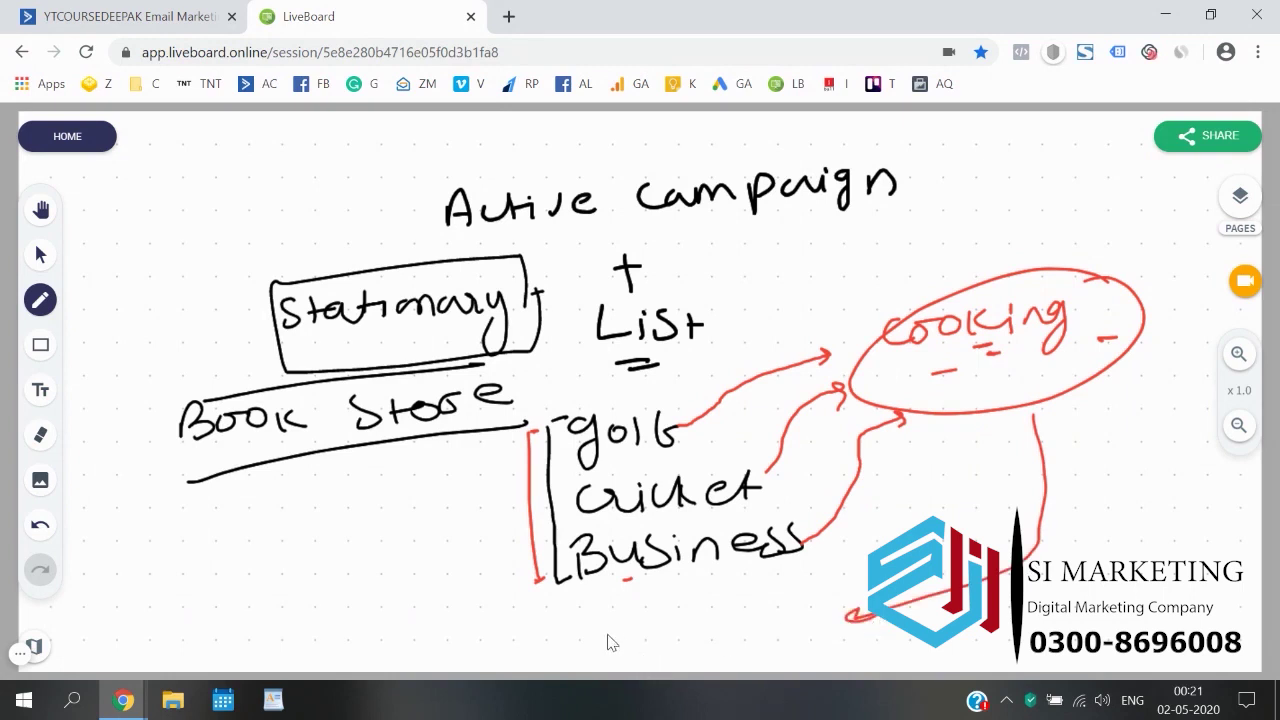
pyautogui.moveTo(612, 600)
pyautogui.mouseDown()
pyautogui.moveTo(660, 602)
pyautogui.moveTo(686, 622)
pyautogui.moveTo(708, 602)
pyautogui.moveTo(745, 616)
pyautogui.moveTo(752, 645)
pyautogui.mouseUp()
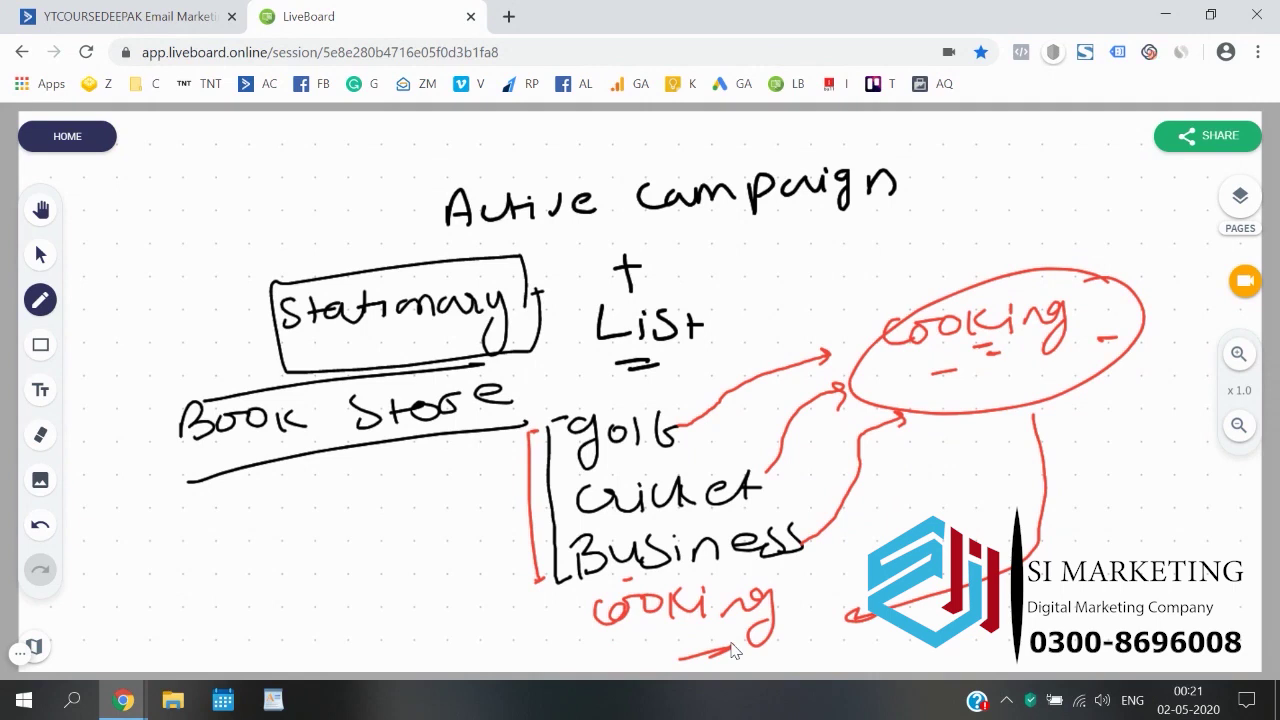
# - Draw a red arrow down from Book Store, two vertical dividers below it, and an underlined "Record" beside the dividers
pyautogui.moveTo(288, 462)
pyautogui.mouseDown()
pyautogui.moveTo(290, 496)
pyautogui.moveTo(300, 488)
pyautogui.mouseUp()
pyautogui.moveTo(233, 516); pyautogui.dragTo(253, 645)
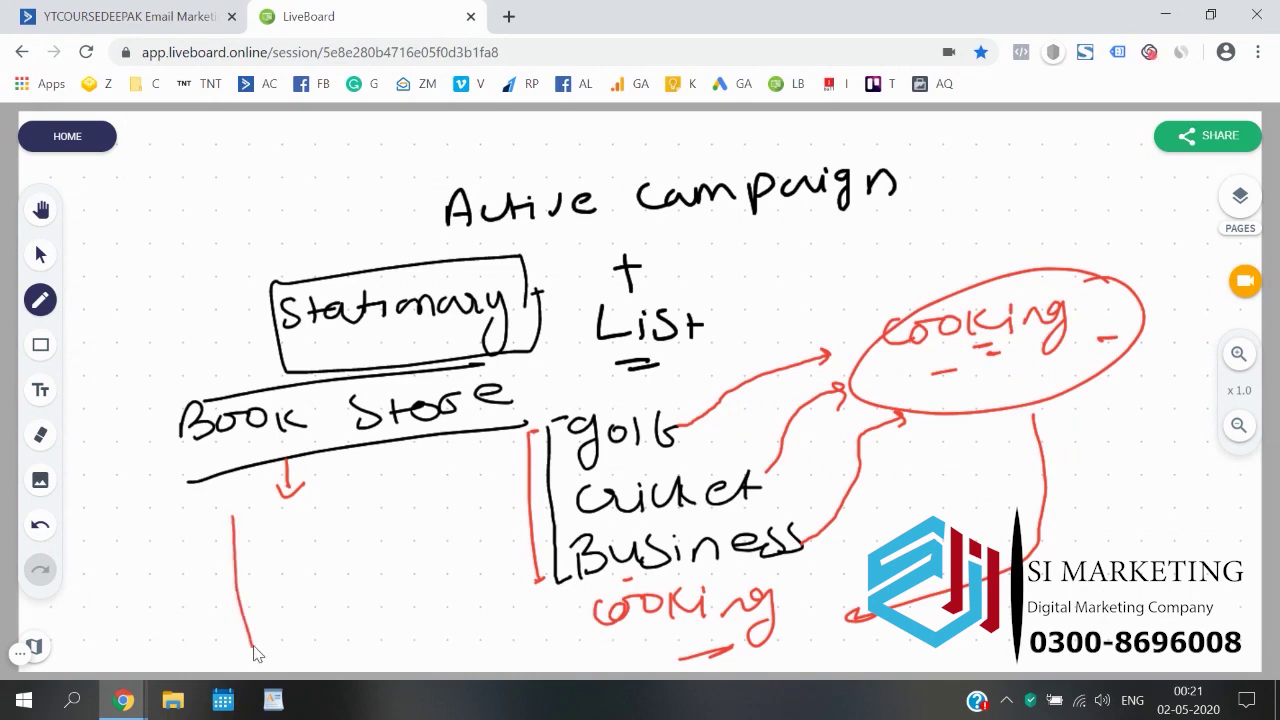
pyautogui.moveTo(347, 511); pyautogui.dragTo(354, 620)
pyautogui.moveTo(103, 528)
pyautogui.mouseDown()
pyautogui.moveTo(101, 572)
pyautogui.moveTo(162, 540)
pyautogui.mouseUp()
pyautogui.moveTo(168, 533)
pyautogui.mouseDown()
pyautogui.moveTo(171, 546)
pyautogui.moveTo(222, 500)
pyautogui.moveTo(230, 524)
pyautogui.mouseUp()
pyautogui.moveTo(176, 556); pyautogui.dragTo(214, 538)
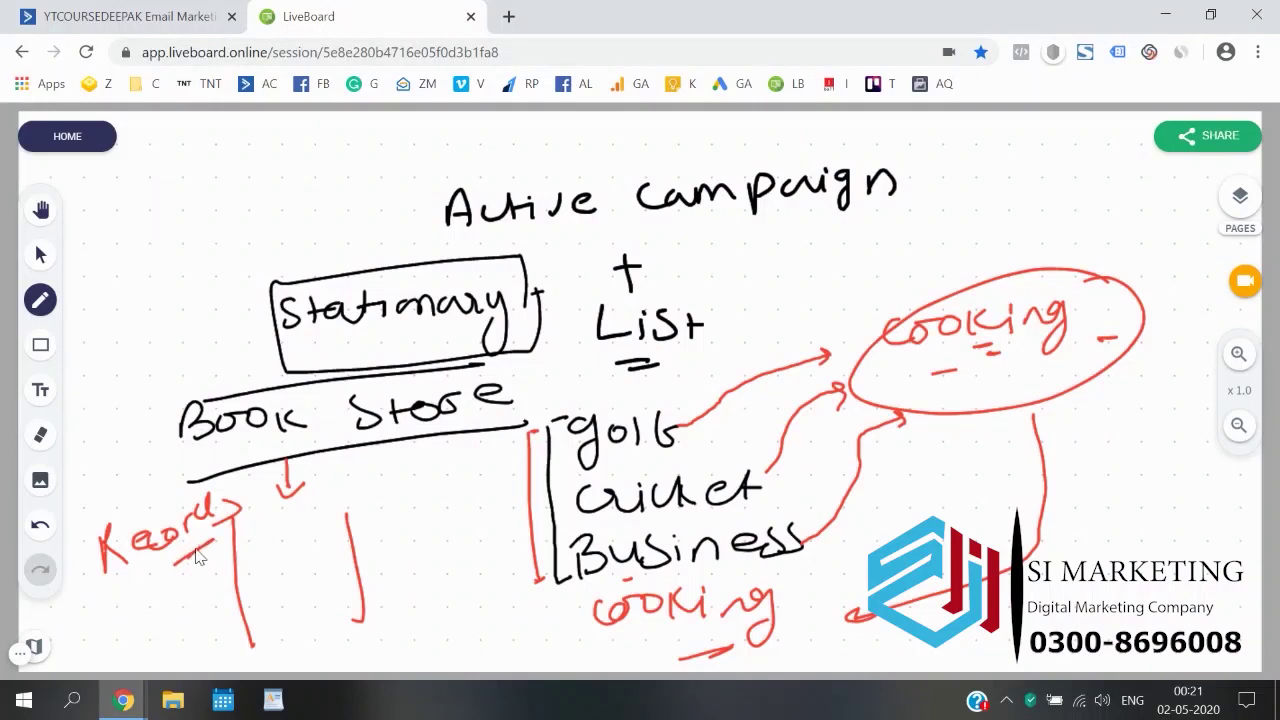
# - Draw red double downward arrows beneath Record, between the two dividers, and in the area beyond the second divider
pyautogui.moveTo(147, 588); pyautogui.dragTo(142, 626)
pyautogui.moveTo(160, 584)
pyautogui.mouseDown()
pyautogui.moveTo(155, 622)
pyautogui.moveTo(180, 616)
pyautogui.mouseUp()
pyautogui.moveTo(287, 542)
pyautogui.mouseDown()
pyautogui.moveTo(291, 584)
pyautogui.moveTo(321, 561)
pyautogui.mouseUp()
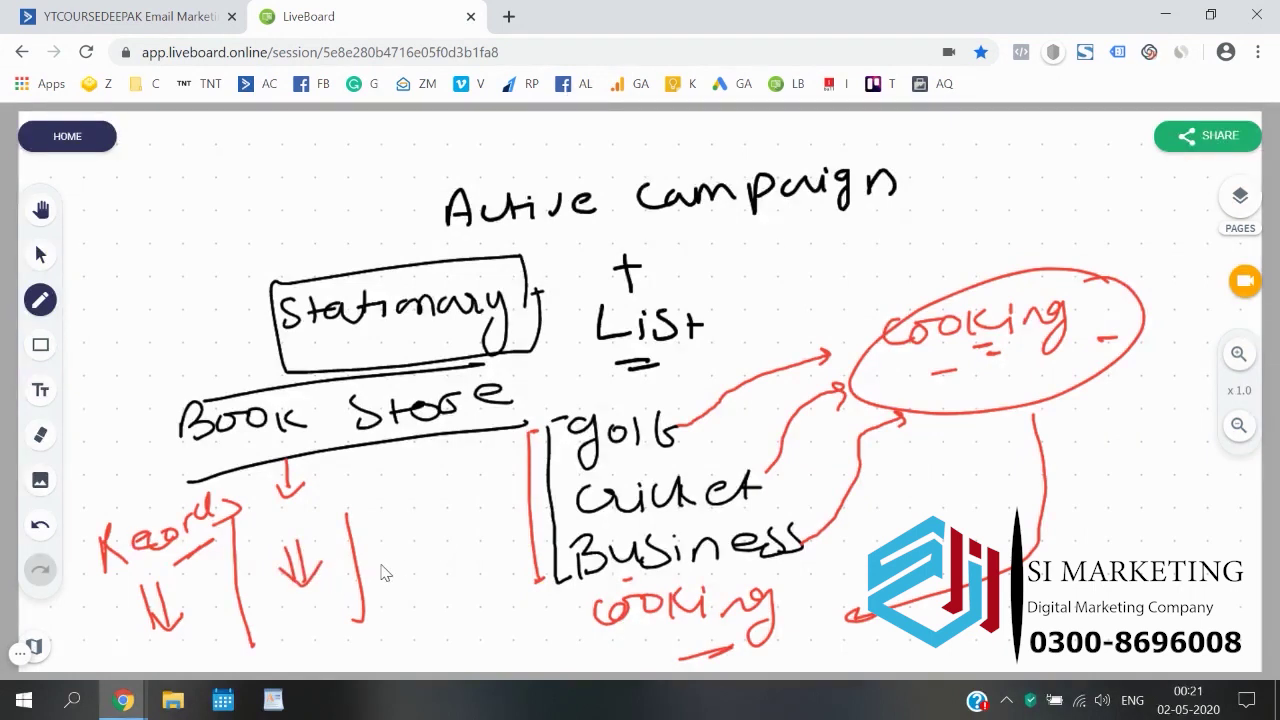
pyautogui.moveTo(414, 516)
pyautogui.mouseDown()
pyautogui.moveTo(418, 556)
pyautogui.moveTo(438, 560)
pyautogui.moveTo(483, 532)
pyautogui.mouseUp()
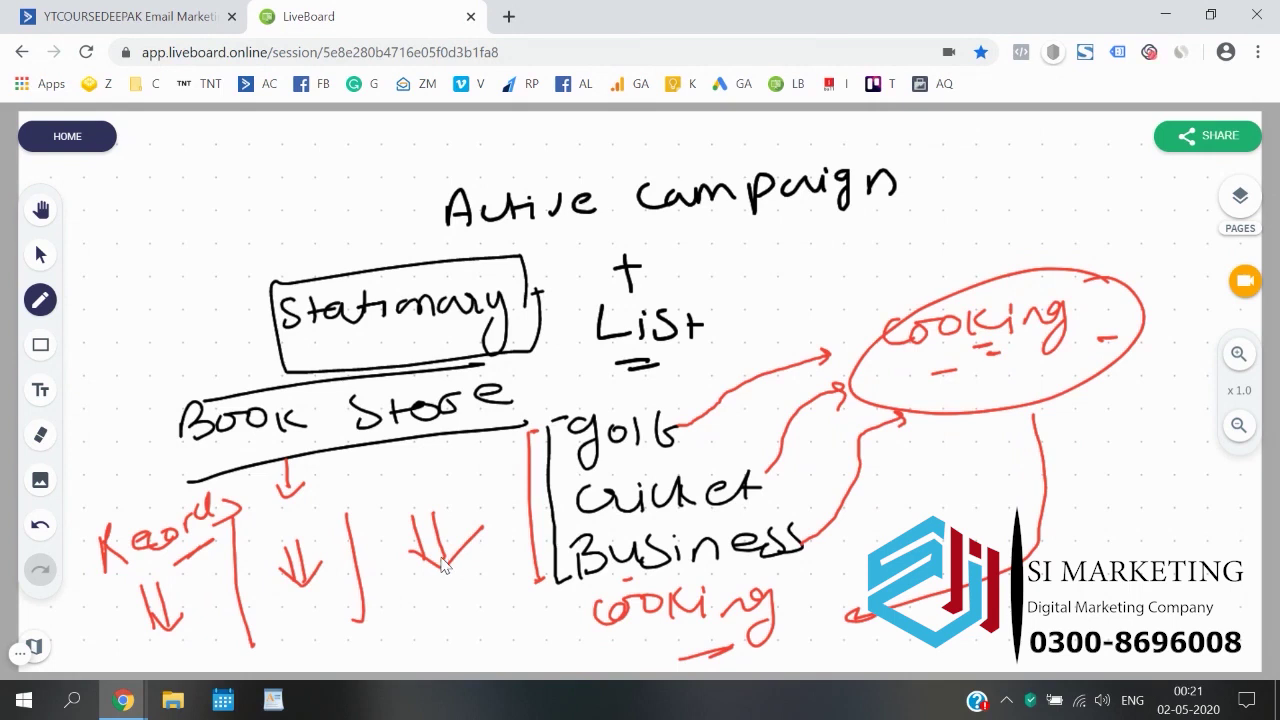
# - Handwrite "Coo" beneath the last double arrow and add a short vertical stroke near the arrow below Book Store
pyautogui.moveTo(436, 611); pyautogui.dragTo(432, 640)
pyautogui.moveTo(452, 612); pyautogui.dragTo(472, 612)
pyautogui.moveTo(482, 604); pyautogui.dragTo(484, 614)
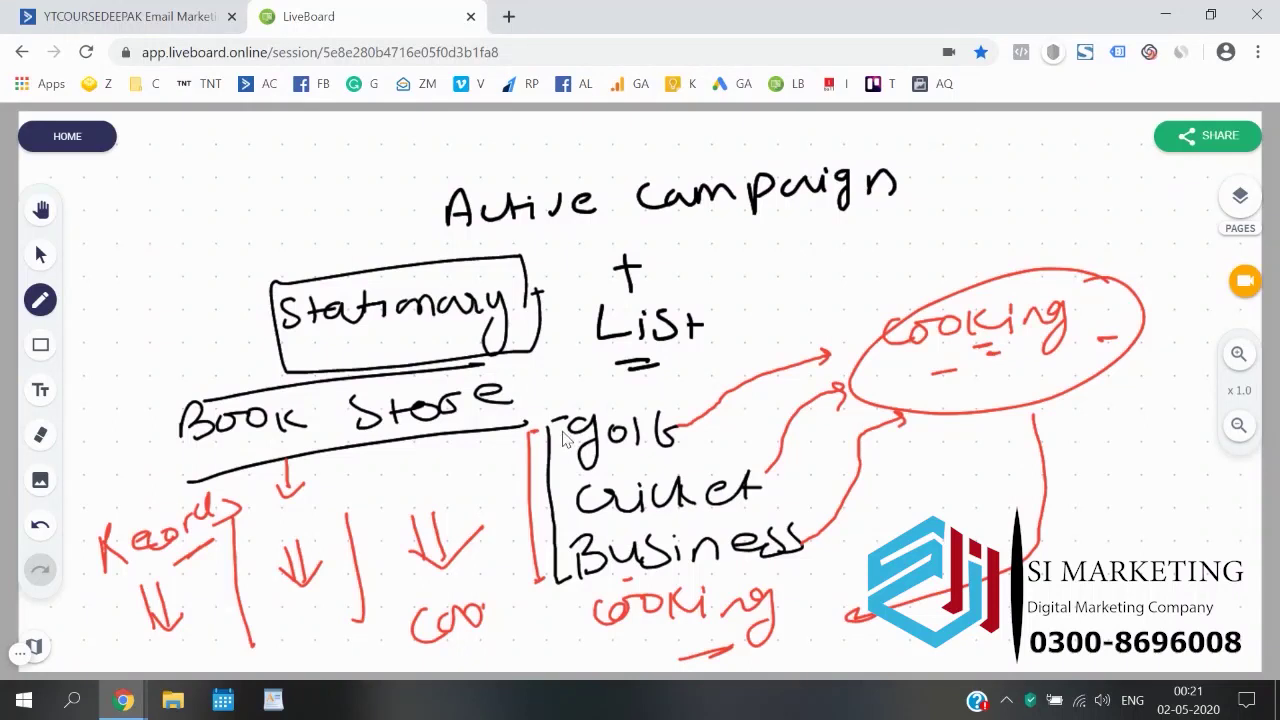
pyautogui.moveTo(480, 637); pyautogui.dragTo(485, 640)
pyautogui.moveTo(269, 500); pyautogui.dragTo(271, 527)
# - Add a new blank page to the whiteboard and close the page overview
pyautogui.click(1241, 204)
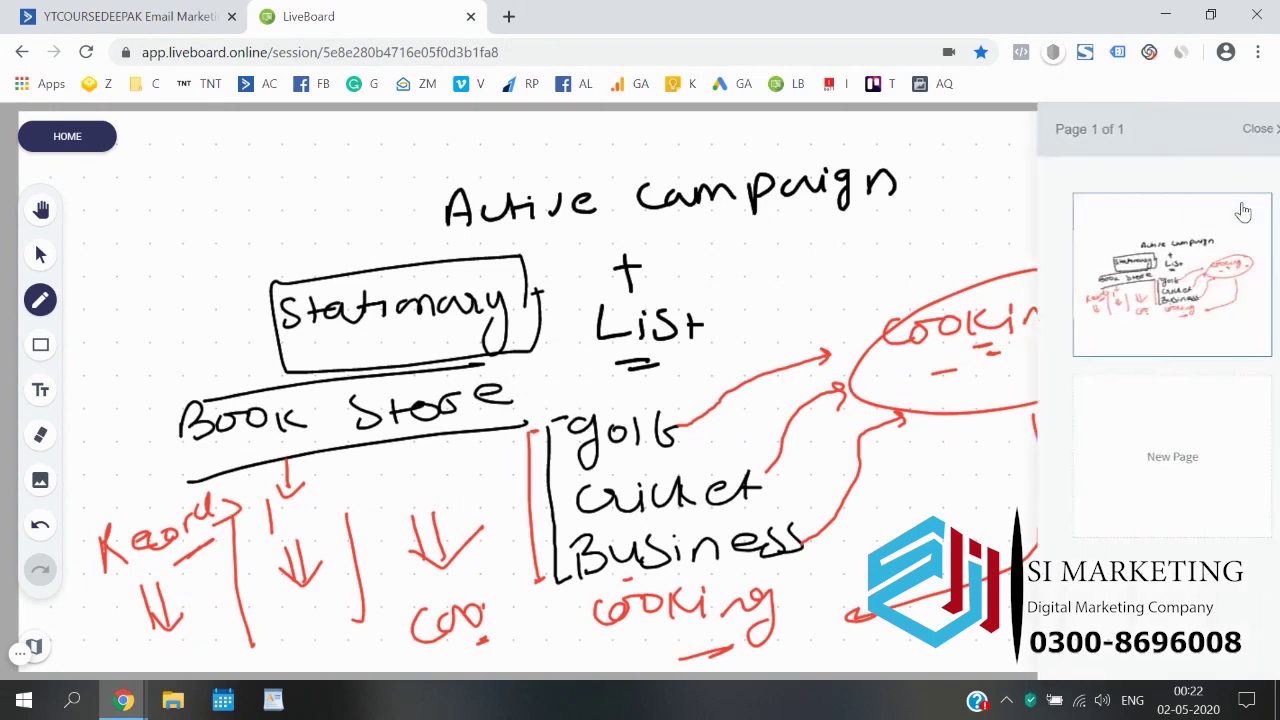
pyautogui.click(1170, 489)
pyautogui.click(1086, 406)
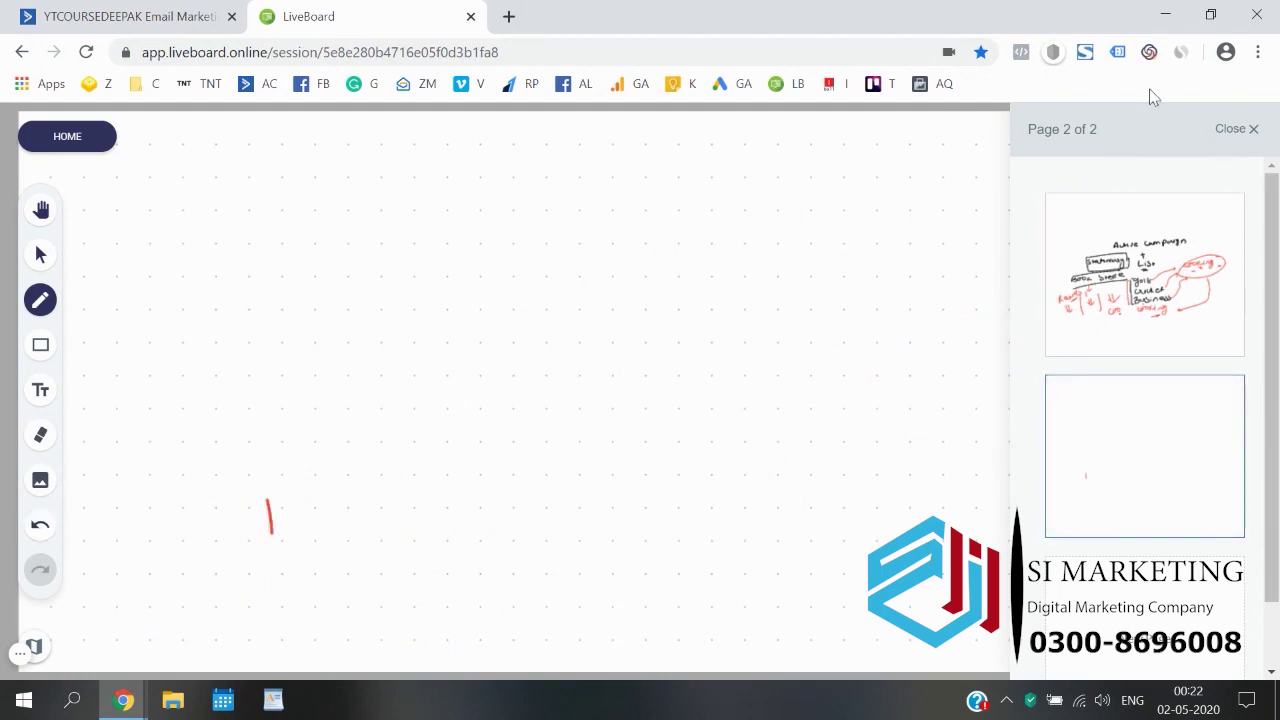
pyautogui.click(1250, 129)
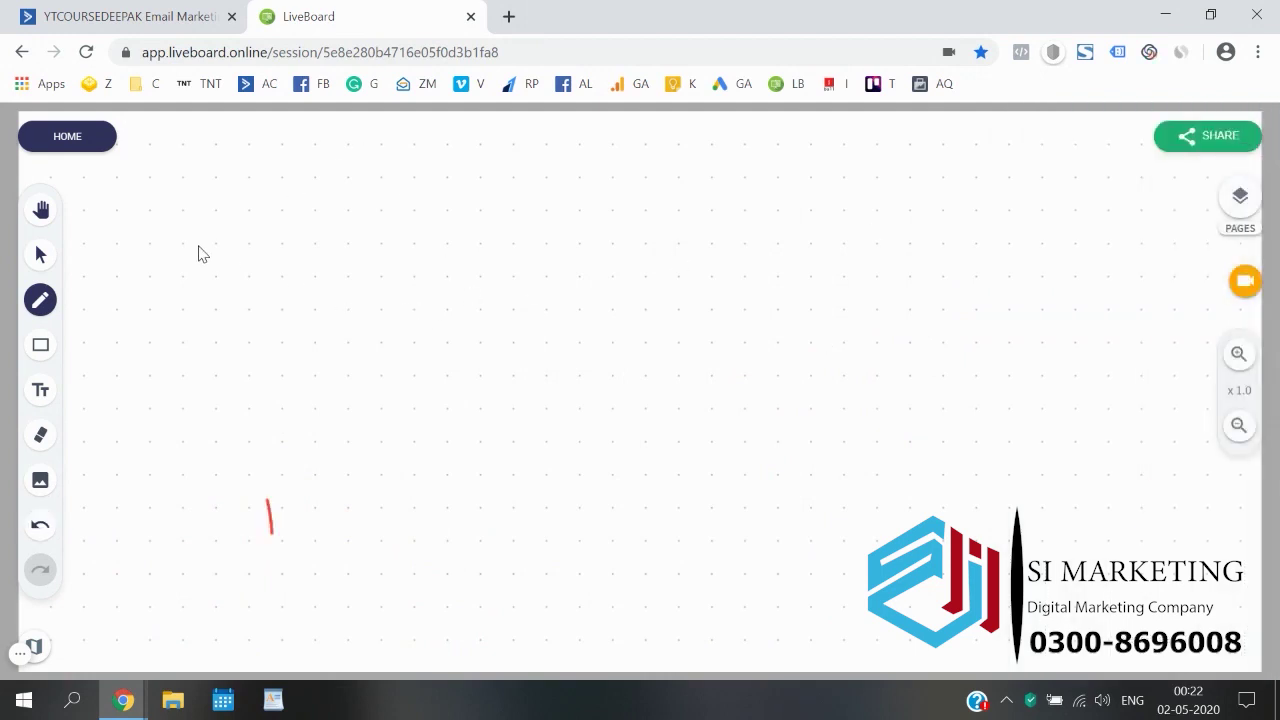
# - Handwrite an underlined "online education" heading and draw a branch arrow from it down to a handwritten "MBBS"
pyautogui.moveTo(567, 222)
pyautogui.mouseDown()
pyautogui.moveTo(606, 237)
pyautogui.moveTo(646, 209)
pyautogui.moveTo(789, 223)
pyautogui.moveTo(975, 200)
pyautogui.moveTo(1003, 180)
pyautogui.mouseUp()
pyautogui.moveTo(605, 283); pyautogui.dragTo(913, 237)
pyautogui.moveTo(630, 300)
pyautogui.mouseDown()
pyautogui.moveTo(629, 326)
pyautogui.moveTo(469, 349)
pyautogui.moveTo(488, 372)
pyautogui.mouseUp()
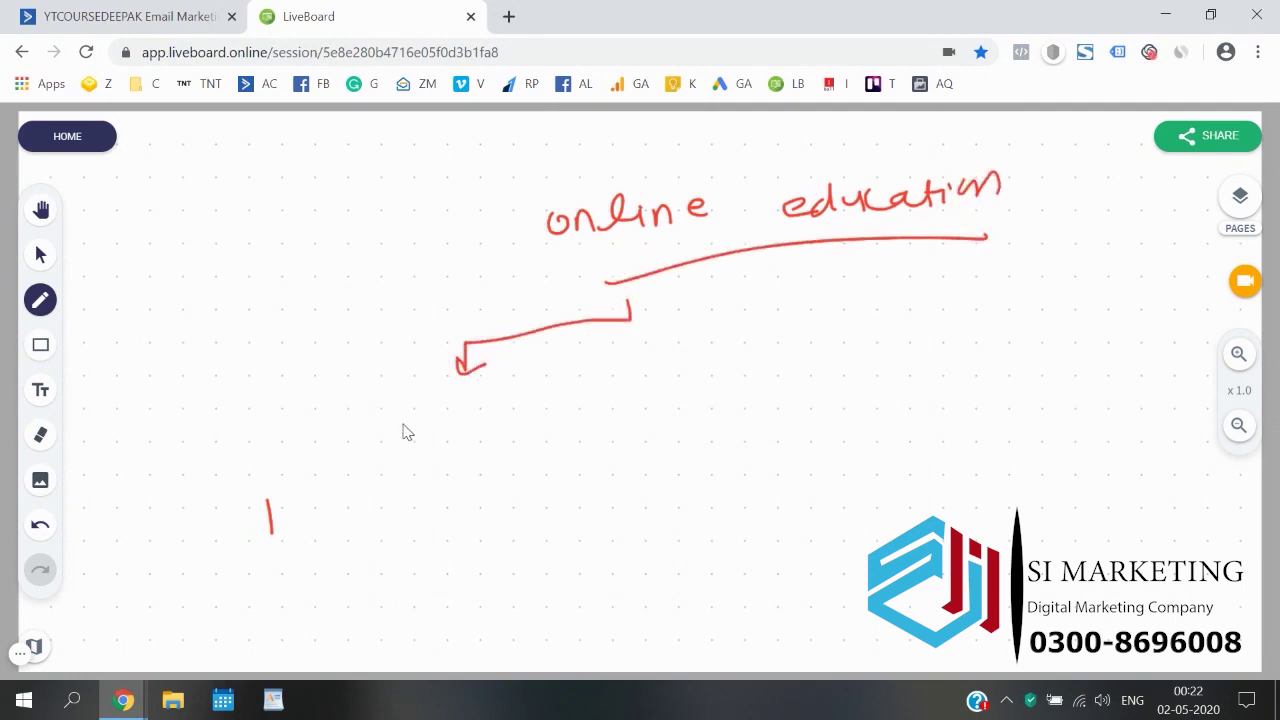
pyautogui.moveTo(393, 436)
pyautogui.mouseDown()
pyautogui.moveTo(486, 410)
pyautogui.moveTo(544, 420)
pyautogui.mouseUp()
# - Draw a second branch arrow from the heading down to "SSC" and handwrite "(Maths" beneath it
pyautogui.moveTo(630, 322)
pyautogui.mouseDown()
pyautogui.moveTo(632, 370)
pyautogui.moveTo(651, 366)
pyautogui.moveTo(663, 414)
pyautogui.moveTo(683, 418)
pyautogui.moveTo(665, 416)
pyautogui.mouseUp()
pyautogui.moveTo(718, 392); pyautogui.dragTo(702, 410)
pyautogui.moveTo(648, 455)
pyautogui.mouseDown()
pyautogui.moveTo(632, 492)
pyautogui.moveTo(695, 460)
pyautogui.moveTo(792, 470)
pyautogui.mouseUp()
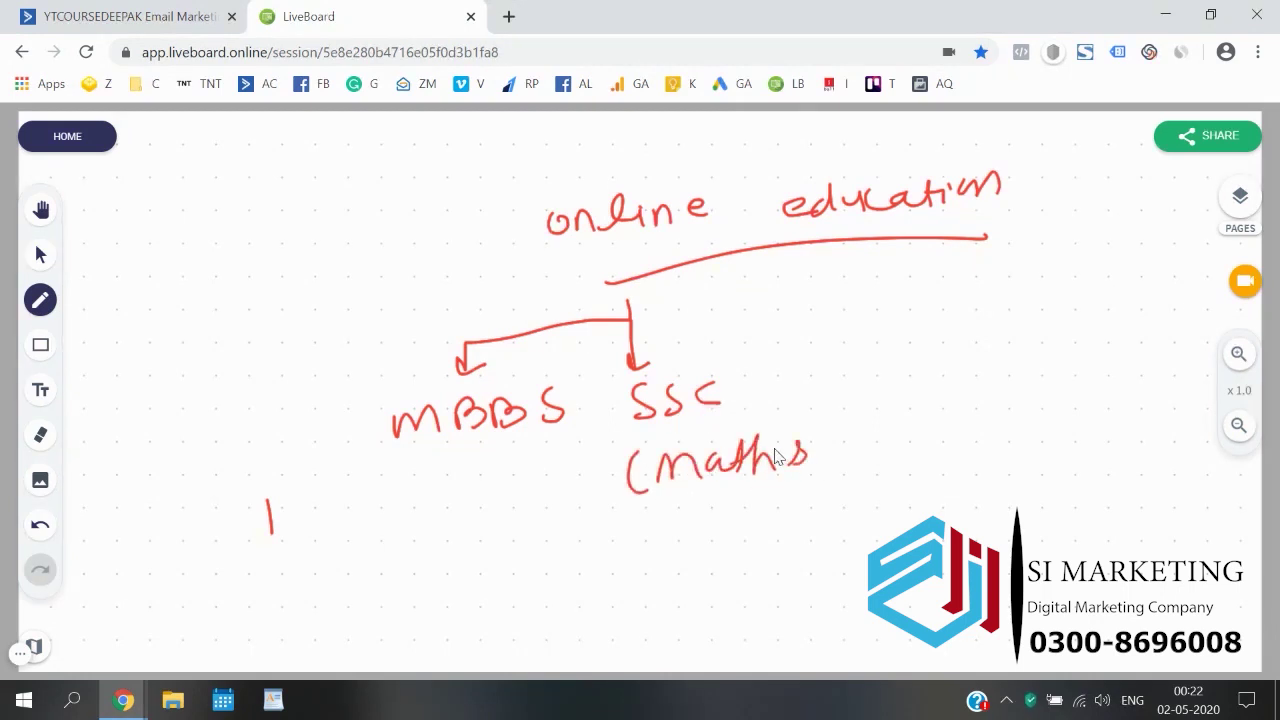
# - Draw a third, wide branch arrow from the heading to another "SSC" and handwrite "(Reasoning)" beneath it
pyautogui.moveTo(634, 322)
pyautogui.mouseDown()
pyautogui.moveTo(971, 323)
pyautogui.moveTo(971, 357)
pyautogui.moveTo(992, 342)
pyautogui.mouseUp()
pyautogui.moveTo(958, 390)
pyautogui.mouseDown()
pyautogui.moveTo(943, 400)
pyautogui.moveTo(945, 426)
pyautogui.mouseUp()
pyautogui.moveTo(990, 390); pyautogui.dragTo(972, 426)
pyautogui.moveTo(1040, 388); pyautogui.dragTo(1042, 410)
pyautogui.moveTo(942, 445); pyautogui.dragTo(946, 482)
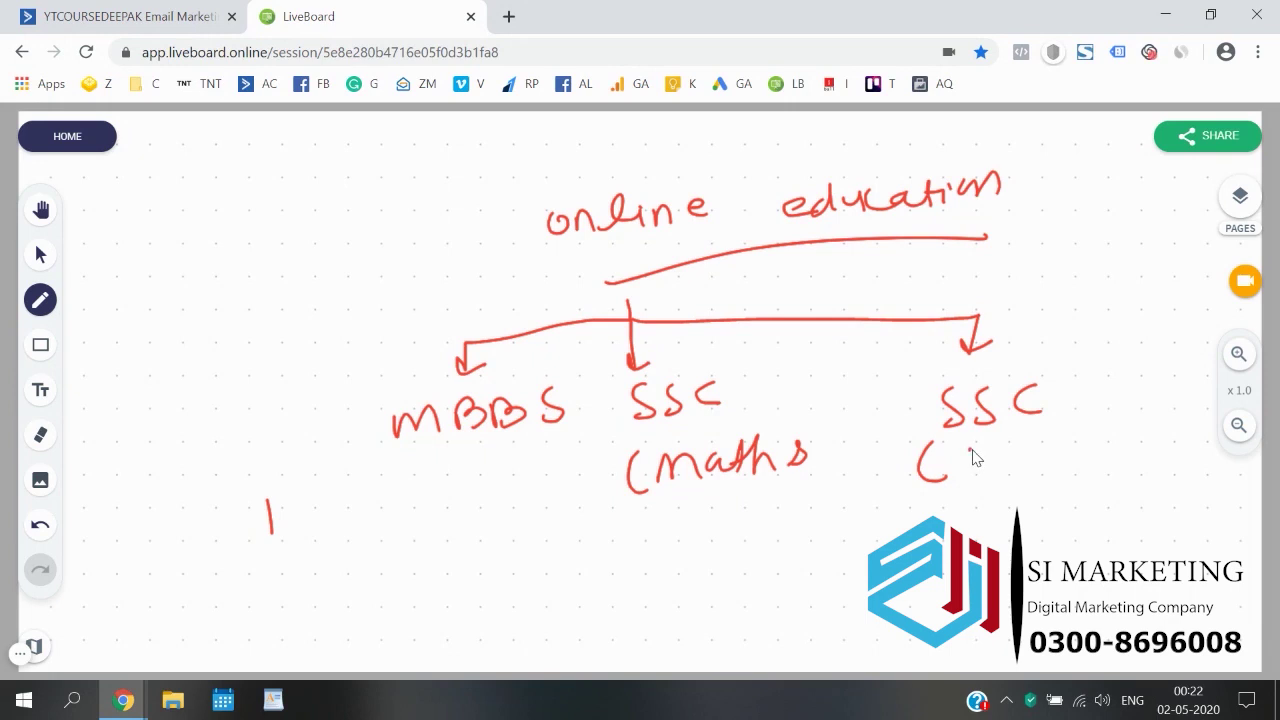
pyautogui.moveTo(977, 460)
pyautogui.mouseDown()
pyautogui.moveTo(1133, 473)
pyautogui.moveTo(1180, 458)
pyautogui.moveTo(1218, 472)
pyautogui.mouseUp()
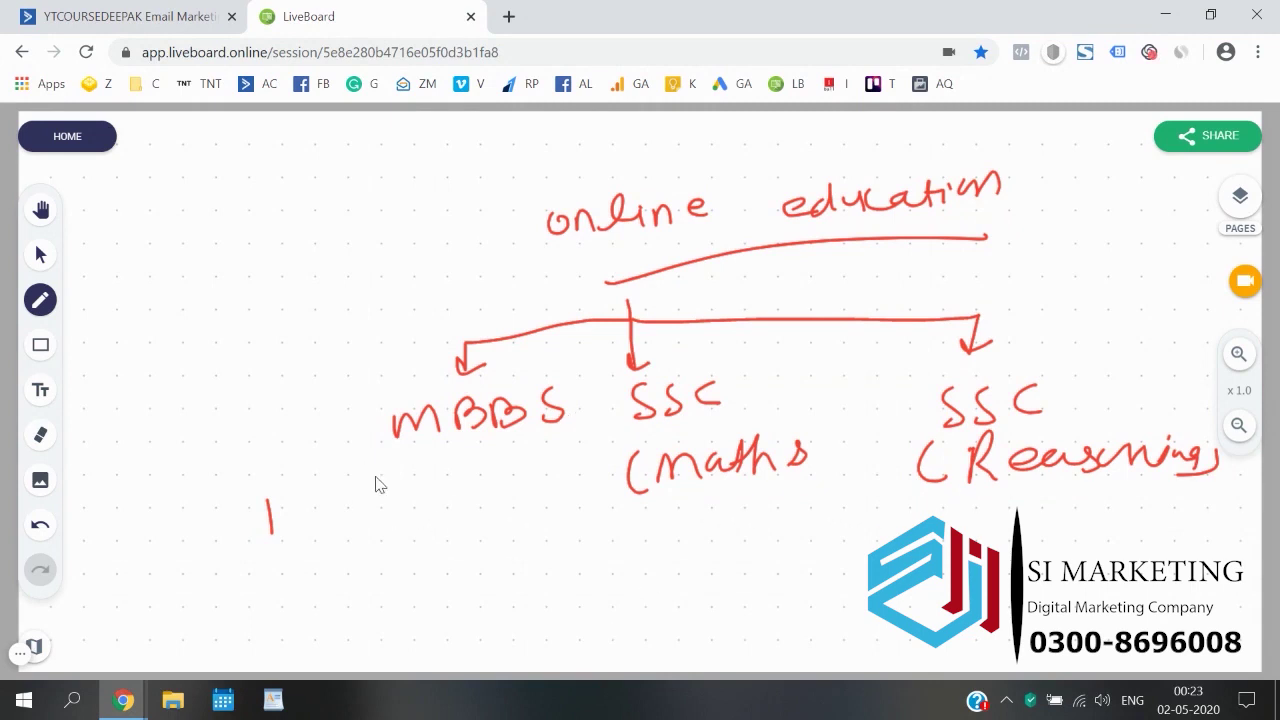
# - Handwrite "(List)" beneath MBBS and again beneath Maths
pyautogui.moveTo(358, 466)
pyautogui.mouseDown()
pyautogui.moveTo(346, 514)
pyautogui.moveTo(404, 502)
pyautogui.mouseUp()
pyautogui.moveTo(413, 482)
pyautogui.mouseDown()
pyautogui.moveTo(415, 502)
pyautogui.moveTo(468, 506)
pyautogui.mouseUp()
pyautogui.moveTo(490, 462); pyautogui.dragTo(482, 508)
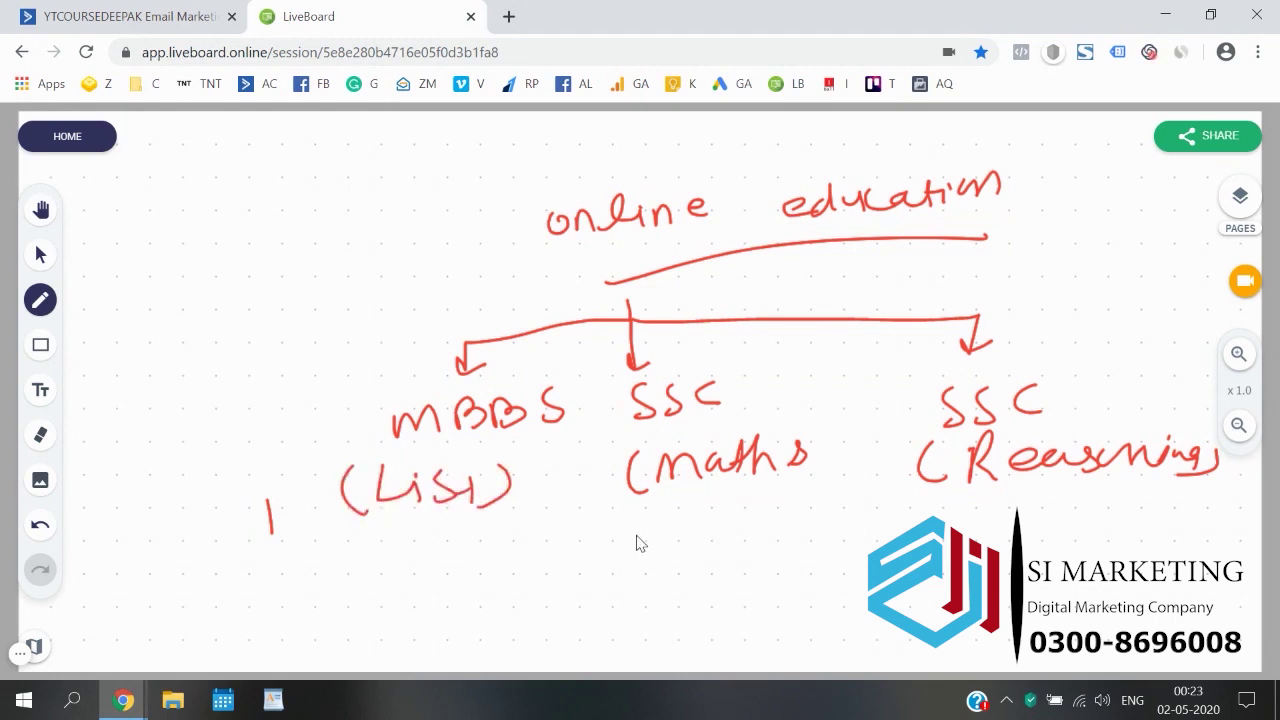
pyautogui.moveTo(640, 512); pyautogui.dragTo(624, 550)
pyautogui.moveTo(650, 514)
pyautogui.mouseDown()
pyautogui.moveTo(651, 551)
pyautogui.moveTo(688, 548)
pyautogui.mouseUp()
pyautogui.moveTo(694, 516); pyautogui.dragTo(702, 550)
pyautogui.moveTo(732, 514)
pyautogui.mouseDown()
pyautogui.moveTo(728, 556)
pyautogui.moveTo(740, 528)
pyautogui.mouseUp()
pyautogui.moveTo(752, 512); pyautogui.dragTo(745, 556)
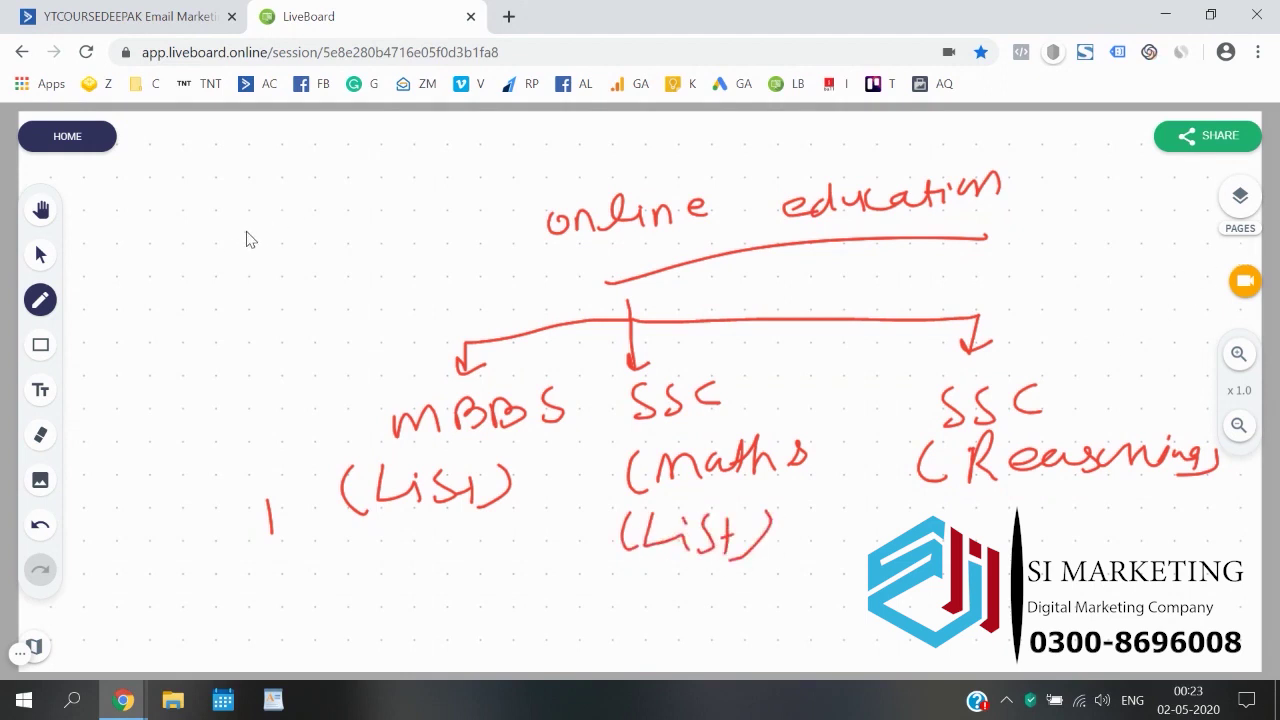
# - In the empty area beside the heading, draw a branch line to a handwritten "MBBS" and write "(MBBS)" beneath it
pyautogui.moveTo(316, 148)
pyautogui.mouseDown()
pyautogui.moveTo(322, 182)
pyautogui.moveTo(248, 218)
pyautogui.mouseUp()
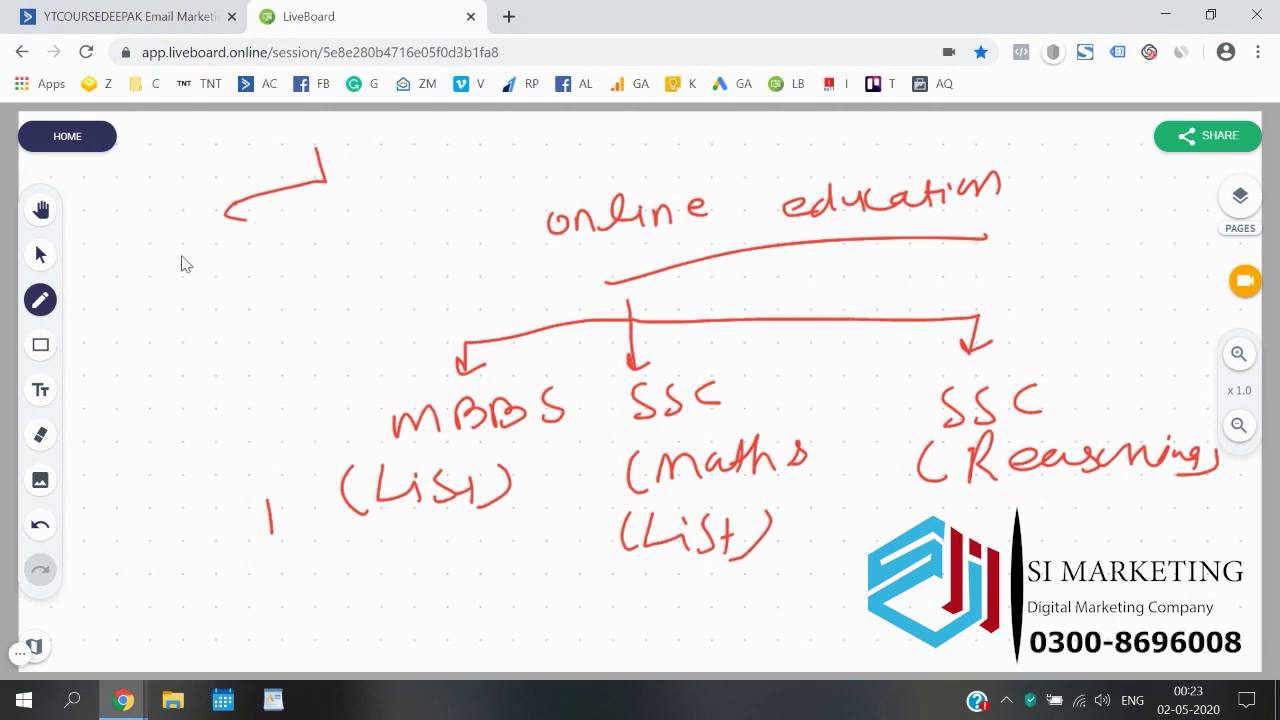
pyautogui.moveTo(175, 263)
pyautogui.mouseDown()
pyautogui.moveTo(254, 277)
pyautogui.moveTo(286, 274)
pyautogui.moveTo(314, 250)
pyautogui.moveTo(290, 284)
pyautogui.mouseUp()
pyautogui.moveTo(172, 334)
pyautogui.mouseDown()
pyautogui.moveTo(131, 394)
pyautogui.moveTo(150, 400)
pyautogui.mouseUp()
pyautogui.moveTo(170, 375)
pyautogui.mouseDown()
pyautogui.moveTo(197, 334)
pyautogui.moveTo(226, 370)
pyautogui.mouseUp()
pyautogui.moveTo(230, 362)
pyautogui.mouseDown()
pyautogui.moveTo(243, 340)
pyautogui.moveTo(278, 358)
pyautogui.moveTo(340, 352)
pyautogui.mouseUp()
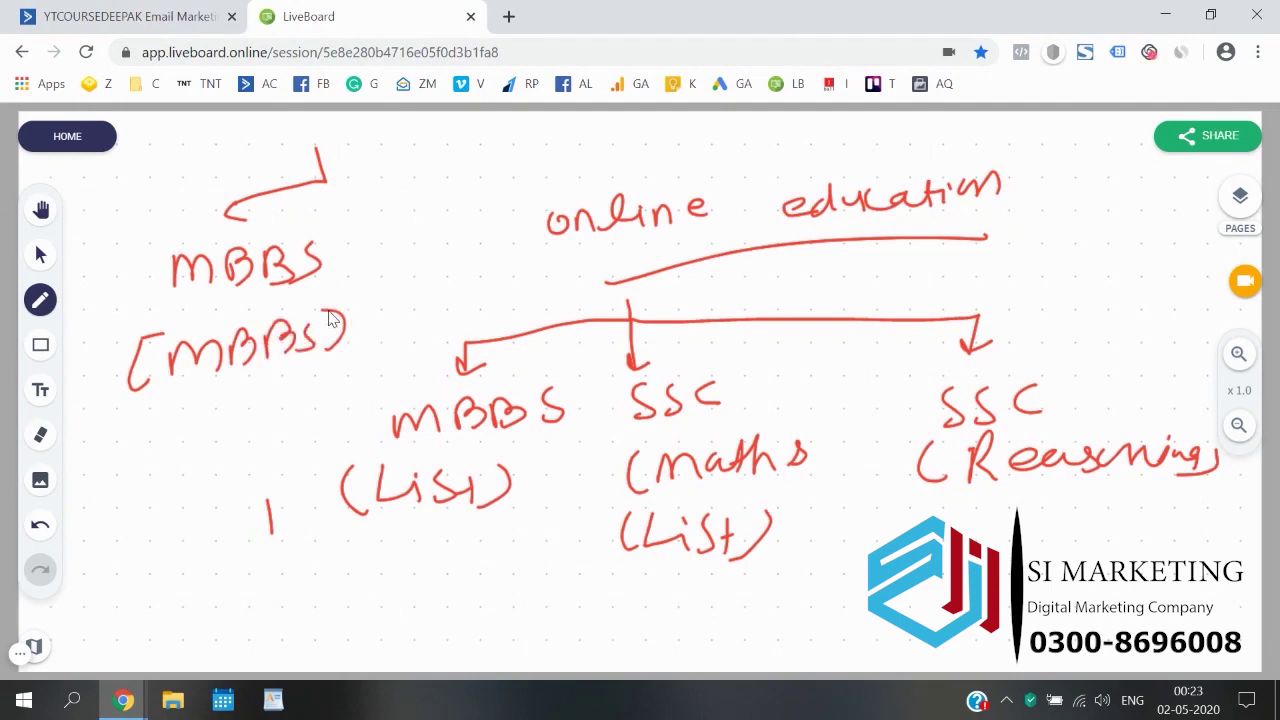
# - Add a second branch arrow to the new diagram leading to "SSC", with an opening parenthesis and a dash beneath it
pyautogui.moveTo(332, 184)
pyautogui.mouseDown()
pyautogui.moveTo(392, 200)
pyautogui.moveTo(408, 187)
pyautogui.moveTo(381, 243)
pyautogui.mouseUp()
pyautogui.moveTo(436, 221); pyautogui.dragTo(418, 238)
pyautogui.moveTo(470, 208); pyautogui.dragTo(462, 226)
pyautogui.moveTo(392, 258)
pyautogui.mouseDown()
pyautogui.moveTo(402, 292)
pyautogui.moveTo(474, 257)
pyautogui.mouseUp()
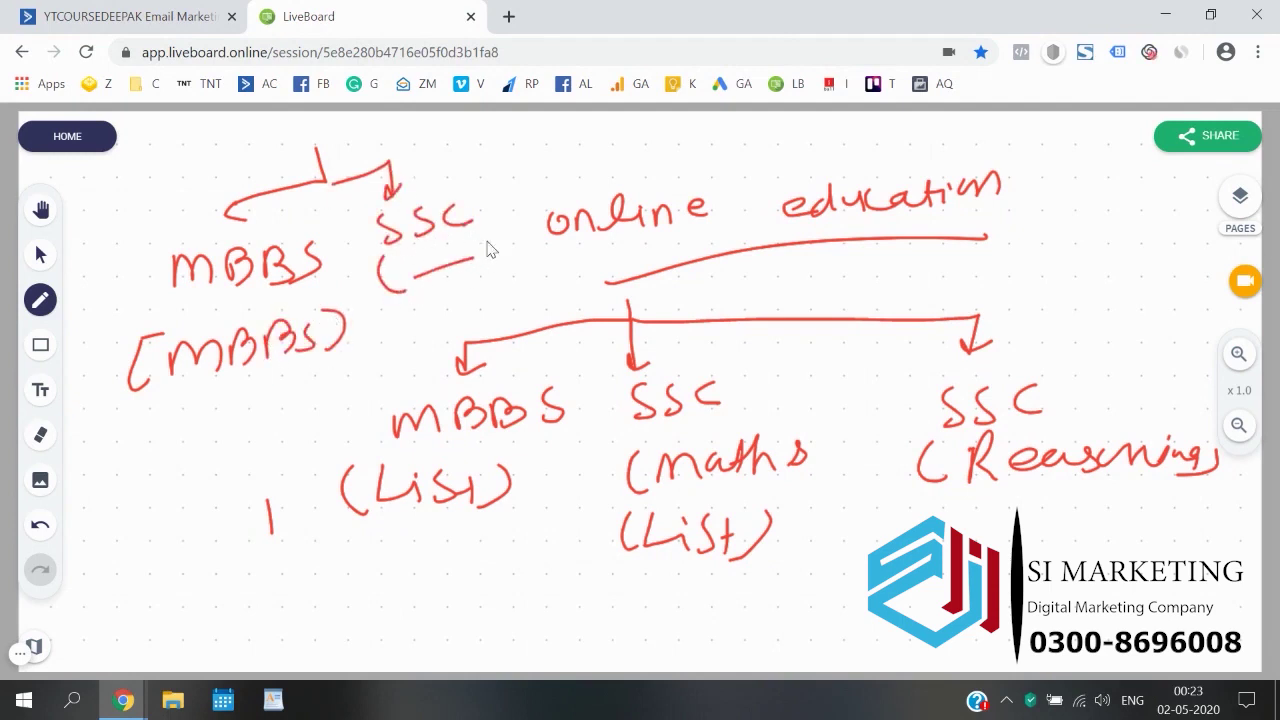
# - Extend the new diagram with a third branch arrow leading to a handwritten "Teaching" above the online education heading
pyautogui.moveTo(404, 162)
pyautogui.mouseDown()
pyautogui.moveTo(504, 132)
pyautogui.moveTo(530, 168)
pyautogui.moveTo(510, 203)
pyautogui.mouseUp()
pyautogui.moveTo(532, 192); pyautogui.dragTo(558, 195)
pyautogui.moveTo(574, 180); pyautogui.dragTo(598, 190)
pyautogui.moveTo(612, 142); pyautogui.dragTo(641, 168)
pyautogui.moveTo(660, 160); pyautogui.dragTo(706, 143)
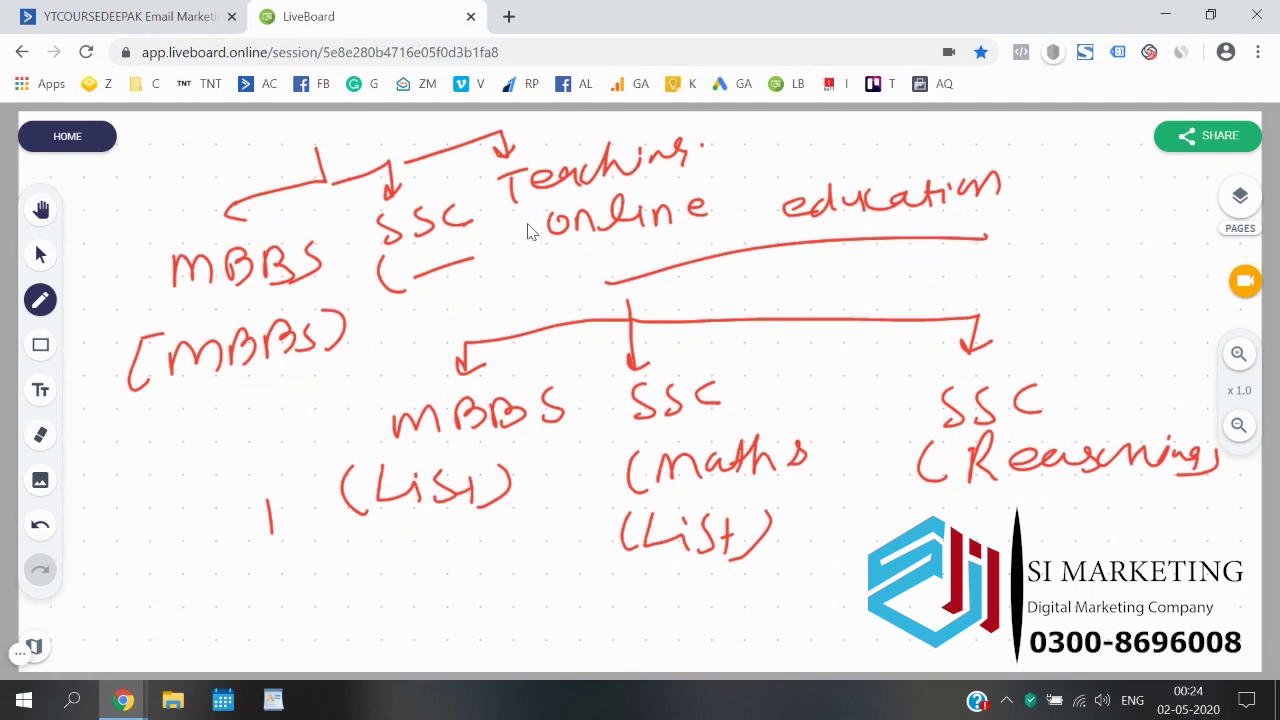
# - Switch to ActiveCampaign, go to the contact lists and start adding a list
pyautogui.click(150, 16)
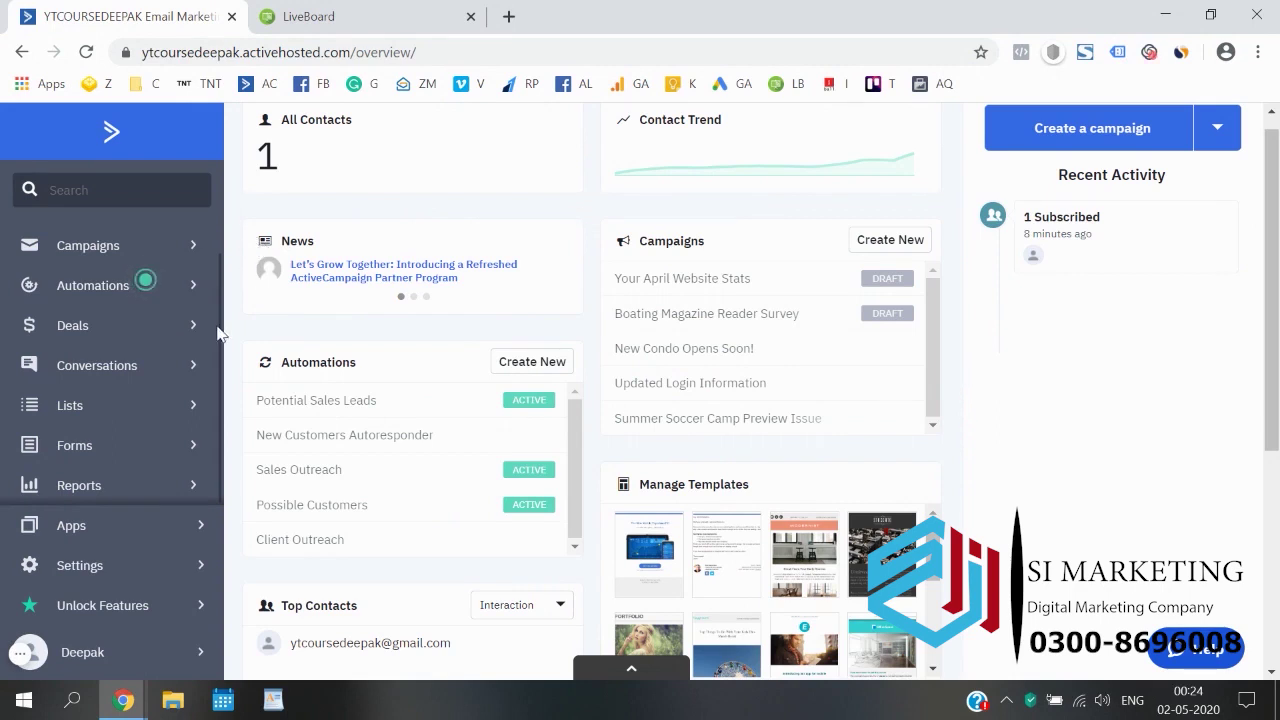
pyautogui.click(121, 405)
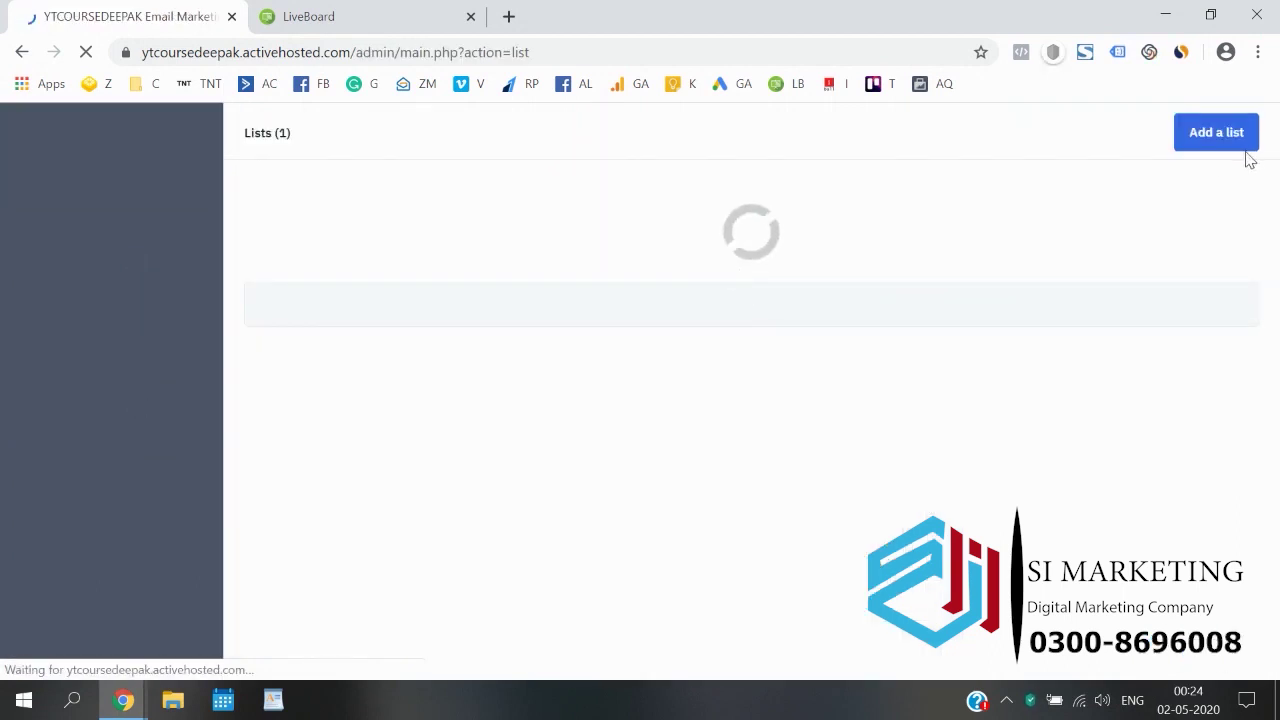
pyautogui.click(1224, 140)
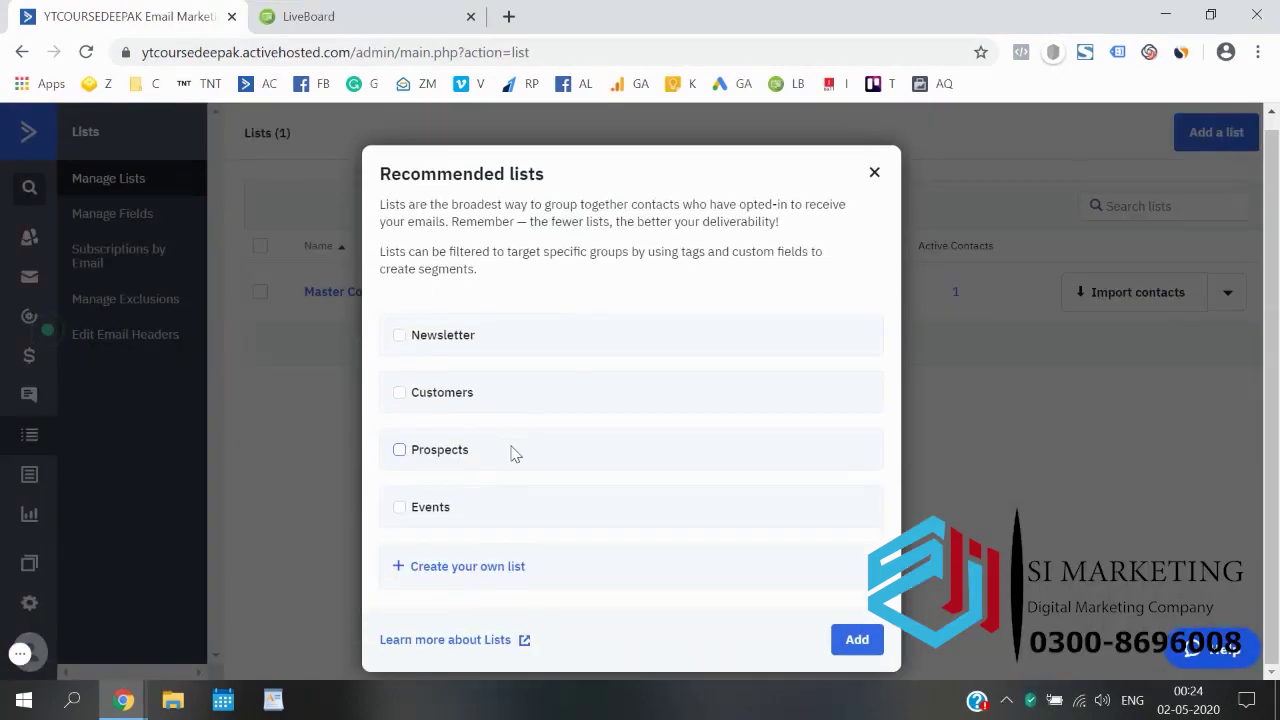
pyautogui.click(414, 406)
pyautogui.click(414, 406)
pyautogui.click(426, 456)
pyautogui.click(426, 456)
# - Reveal the field for a custom list, select the recommended Prospects list and add it to the account
pyautogui.click(477, 566)
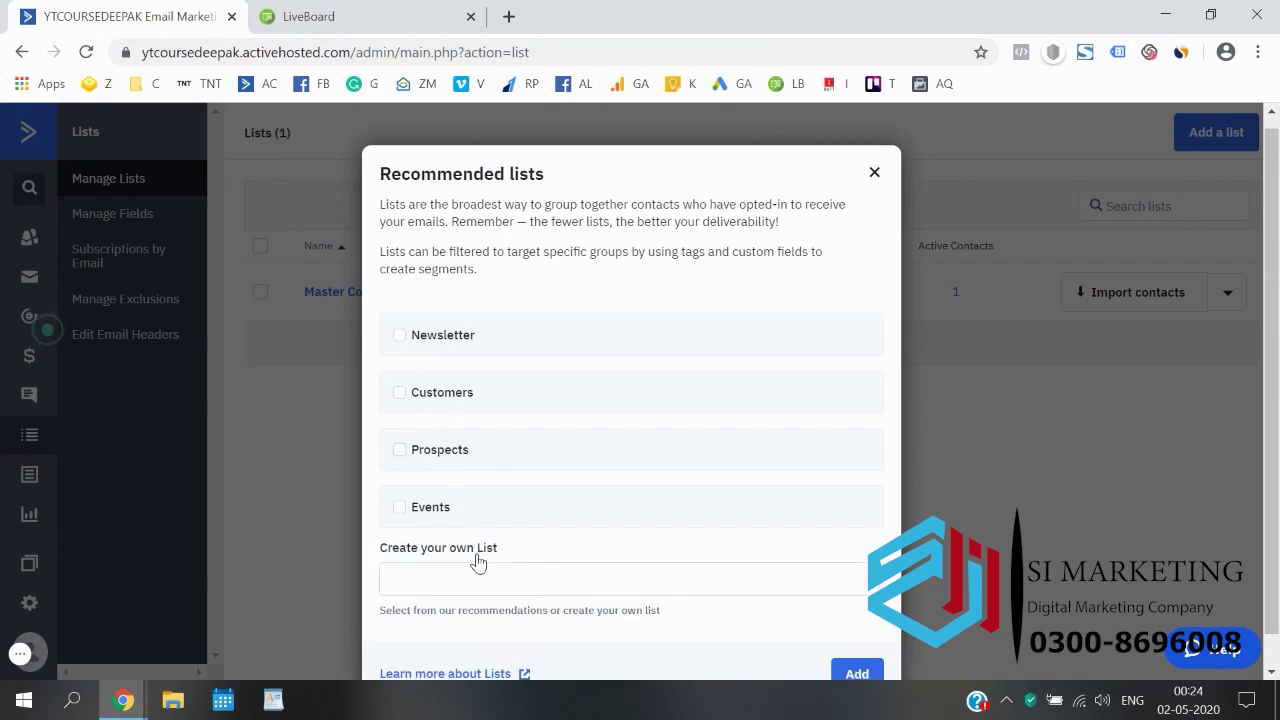
pyautogui.click(430, 452)
pyautogui.scroll(-1, 430, 458)
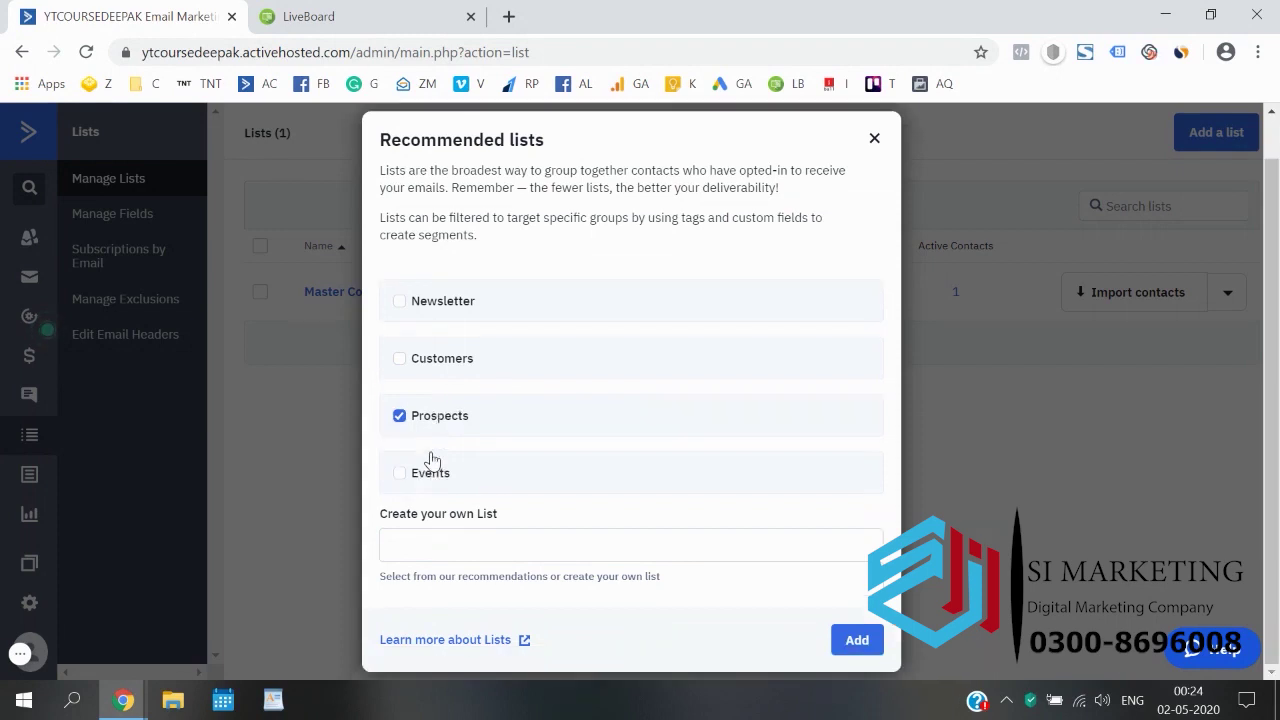
pyautogui.click(858, 650)
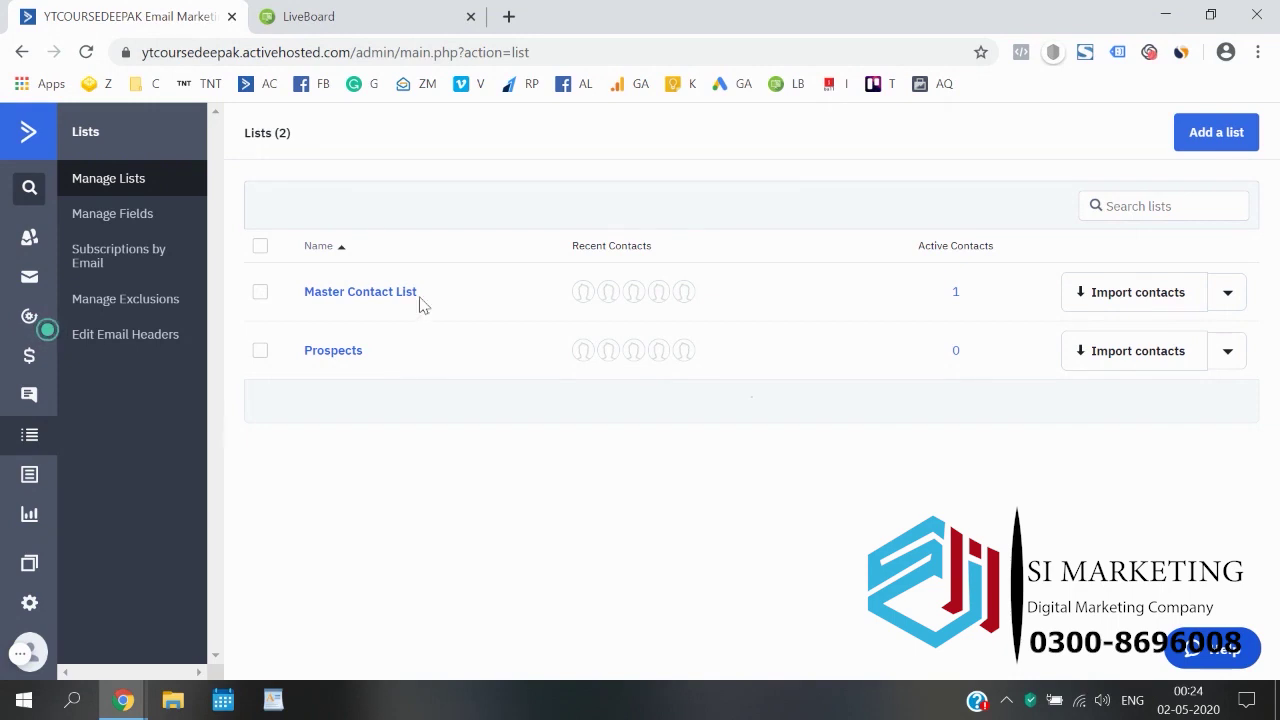
# - Switch to the LiveBoard whiteboard, draw a red box around (MBBS), and return to ActiveCampaign
pyautogui.click(372, 12)
pyautogui.moveTo(156, 344)
pyautogui.mouseDown()
pyautogui.moveTo(165, 390)
pyautogui.moveTo(410, 268)
pyautogui.moveTo(250, 412)
pyautogui.moveTo(160, 418)
pyautogui.mouseUp()
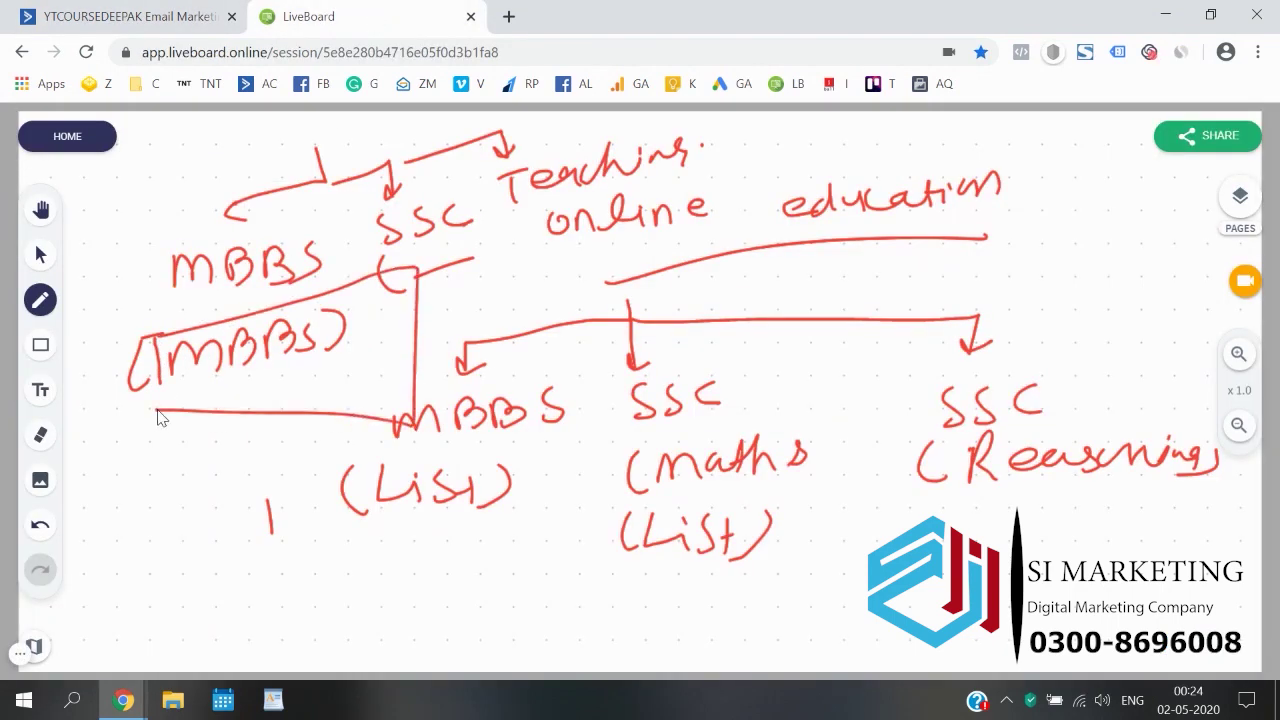
pyautogui.click(200, 12)
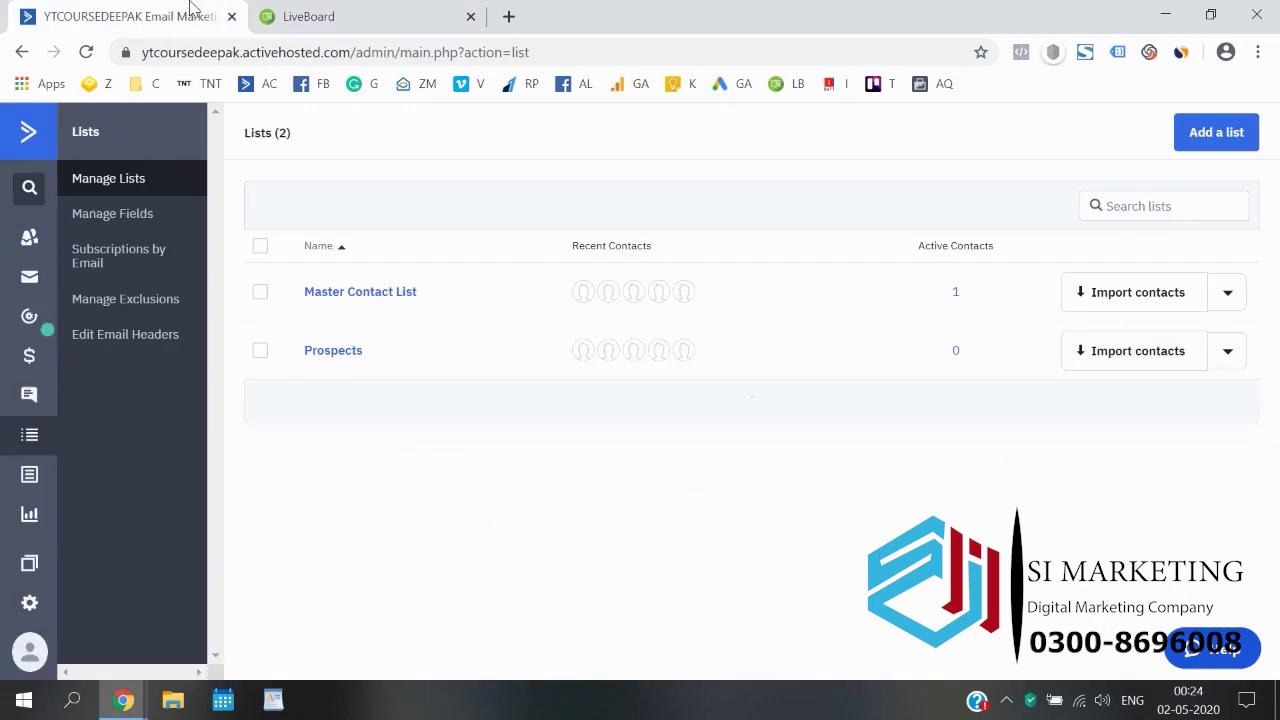
# - Start another new list and name it "MBBS Students"
pyautogui.click(1213, 148)
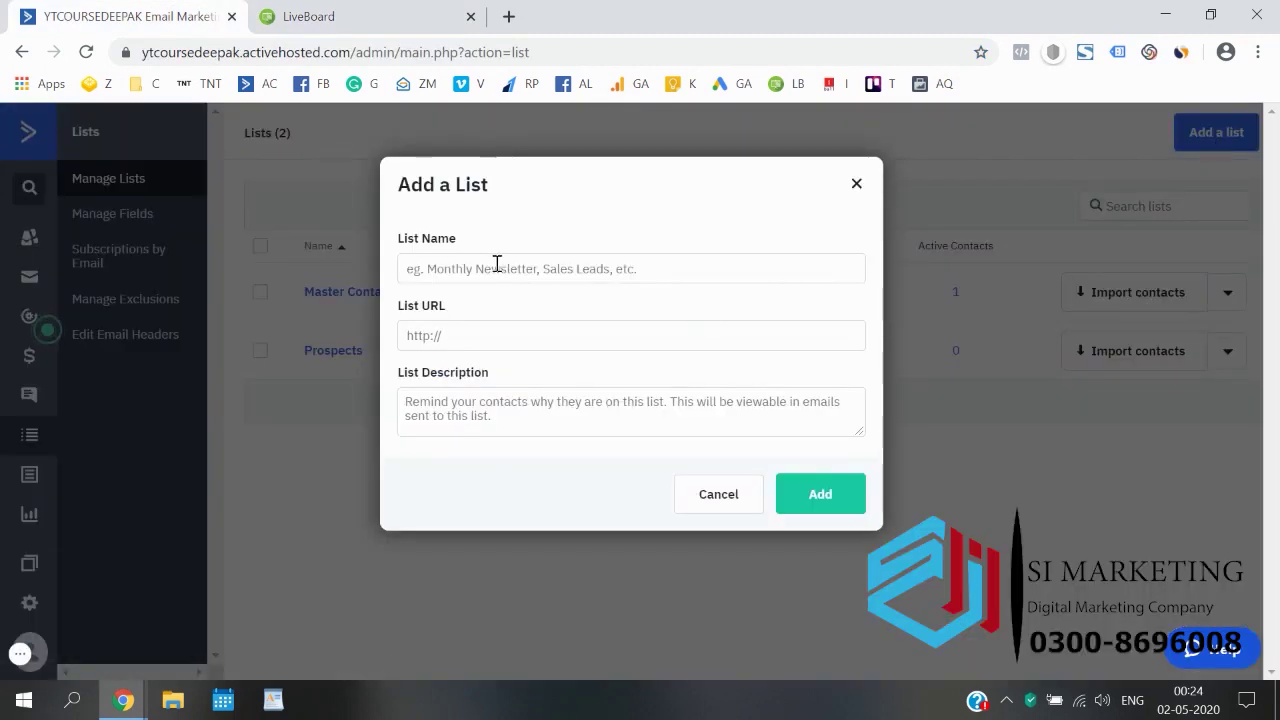
pyautogui.click(856, 184)
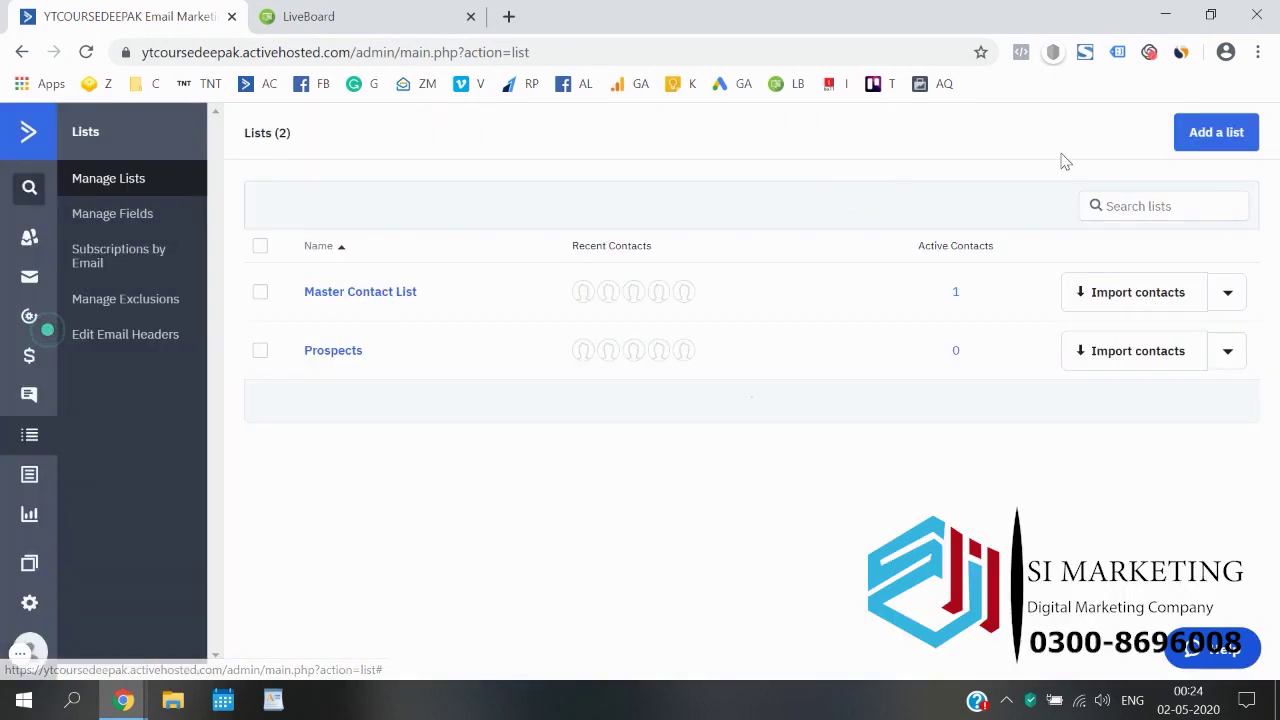
pyautogui.click(1228, 142)
pyautogui.click(489, 267)
pyautogui.write('MVVS')
pyautogui.press('BackSpace')
pyautogui.press('BackSpace')
pyautogui.press('BackSpace')
pyautogui.write('BBS Students')
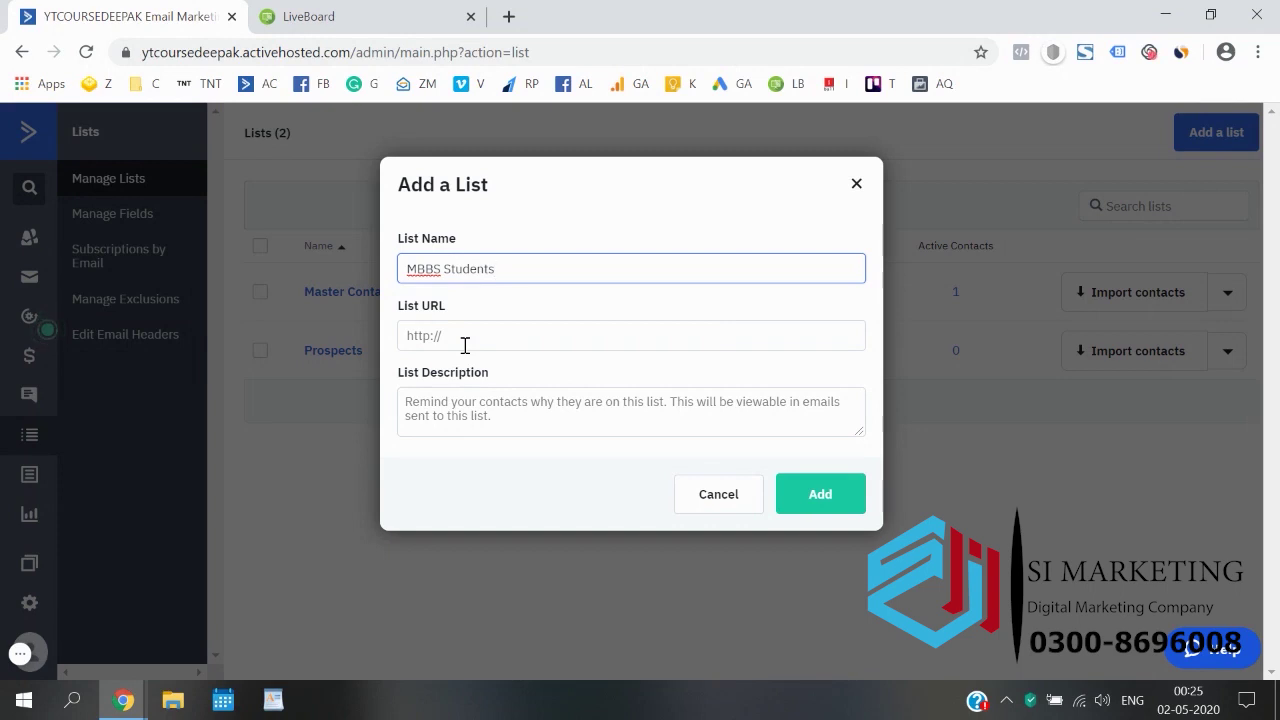
# - Set the list URL to abc.com
pyautogui.click(465, 345)
pyautogui.write('a')
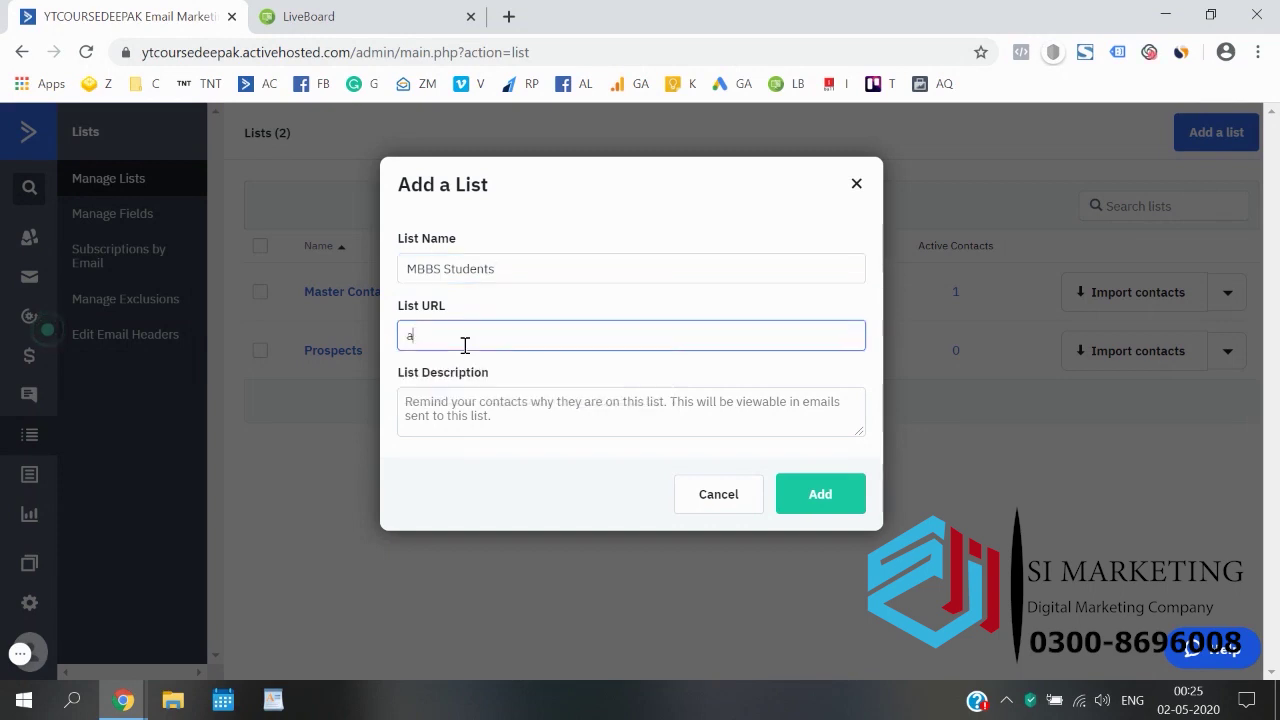
pyautogui.write('bc.com')
# - Enter the list description "You are receiving this email because you purchased our MBBS Course." and add the MBBS Students list
pyautogui.click(445, 421)
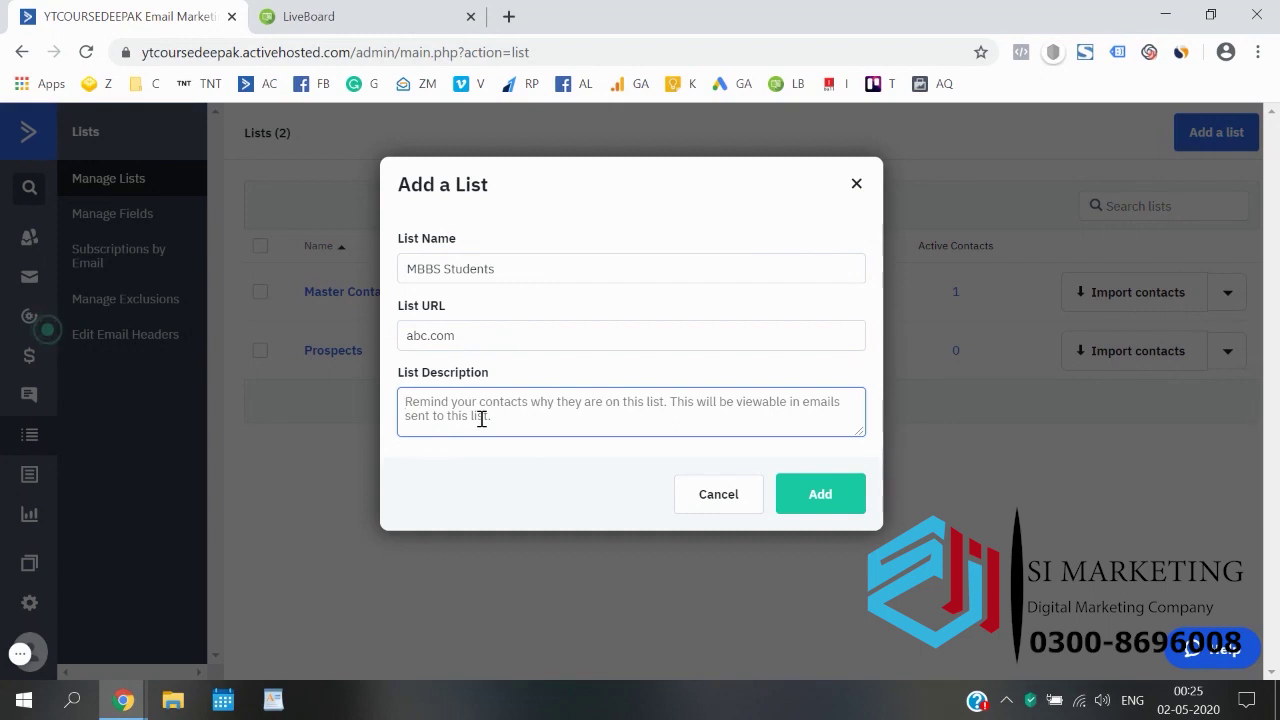
pyautogui.write('You are')
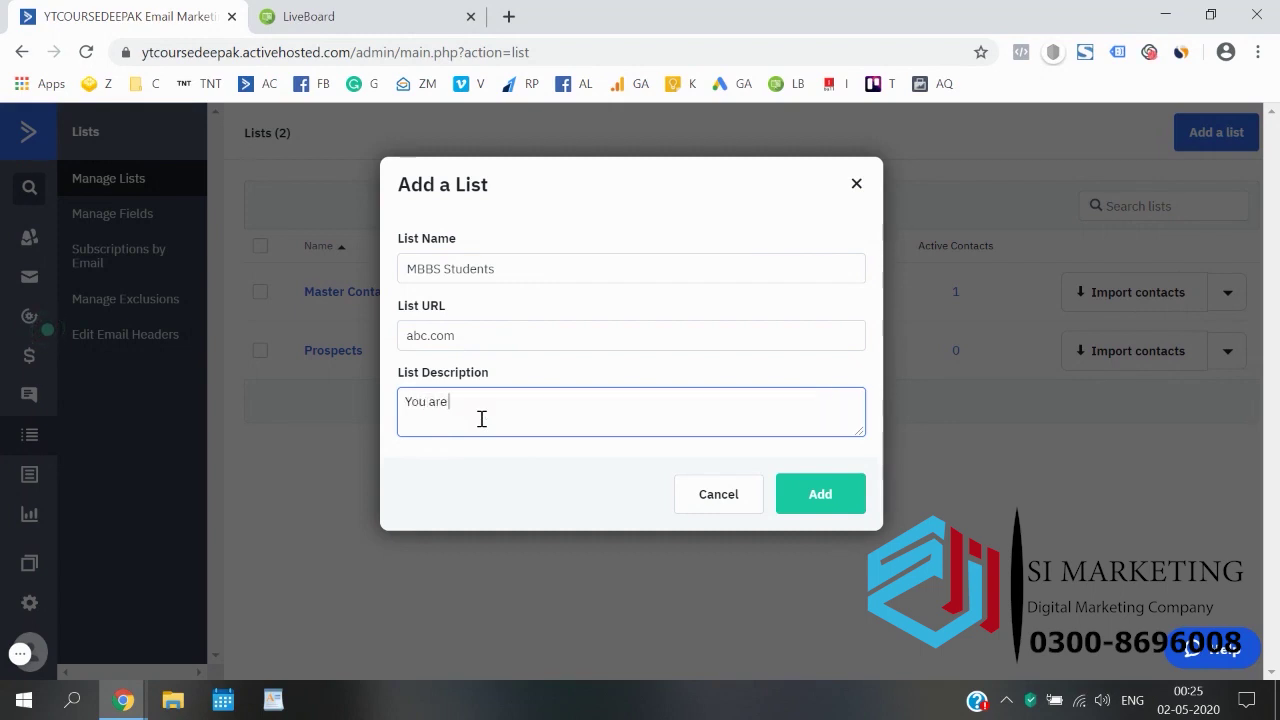
pyautogui.write(' received')
pyautogui.press('BackSpace')
pyautogui.press('BackSpace')
pyautogui.press('BackSpace')
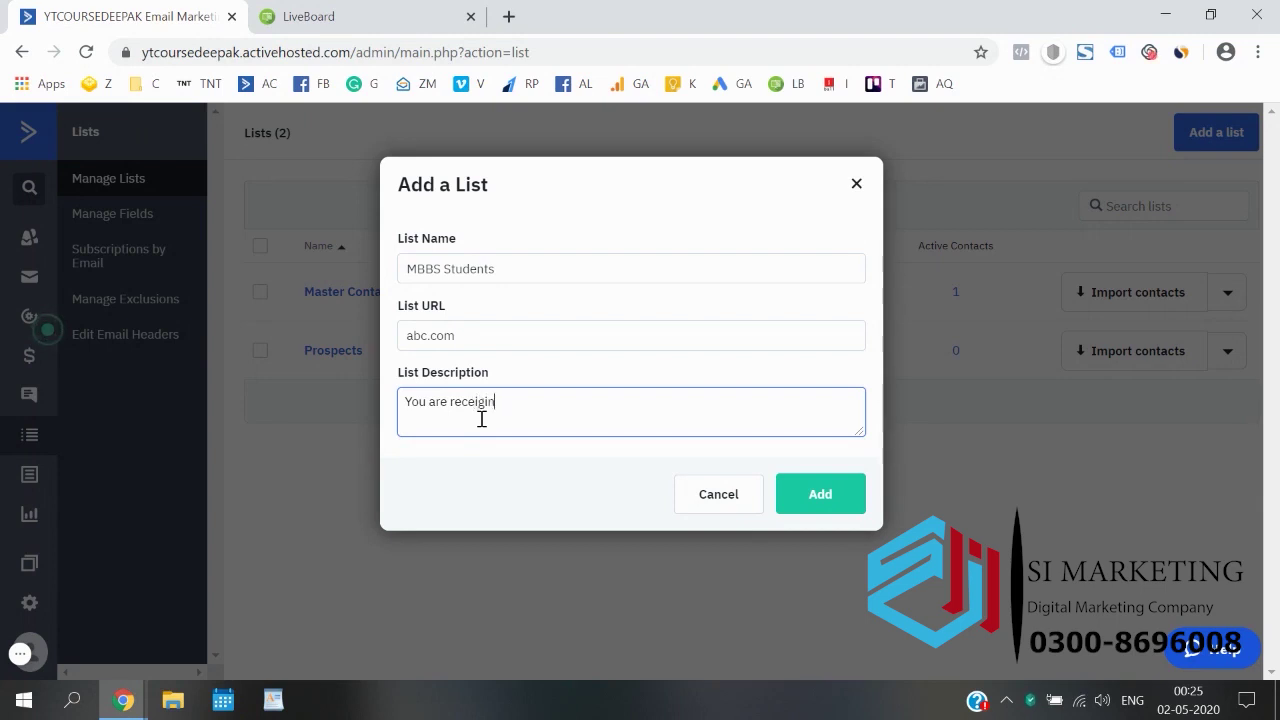
pyautogui.write('ving this')
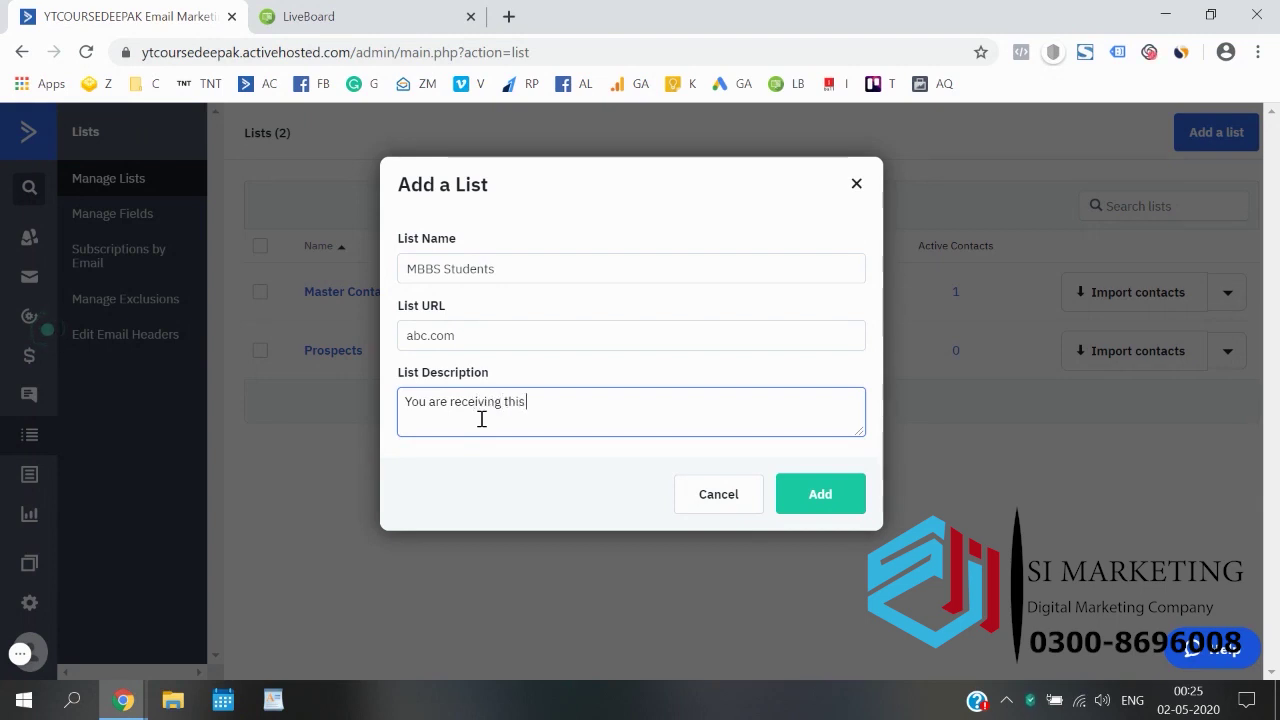
pyautogui.write(' email because')
pyautogui.press('BackSpace')
pyautogui.press('BackSpace')
pyautogui.press('BackSpace')
pyautogui.write('iuse')
pyautogui.press('BackSpace')
pyautogui.press('BackSpace')
pyautogui.press('BackSpace')
pyautogui.press('BackSpace')
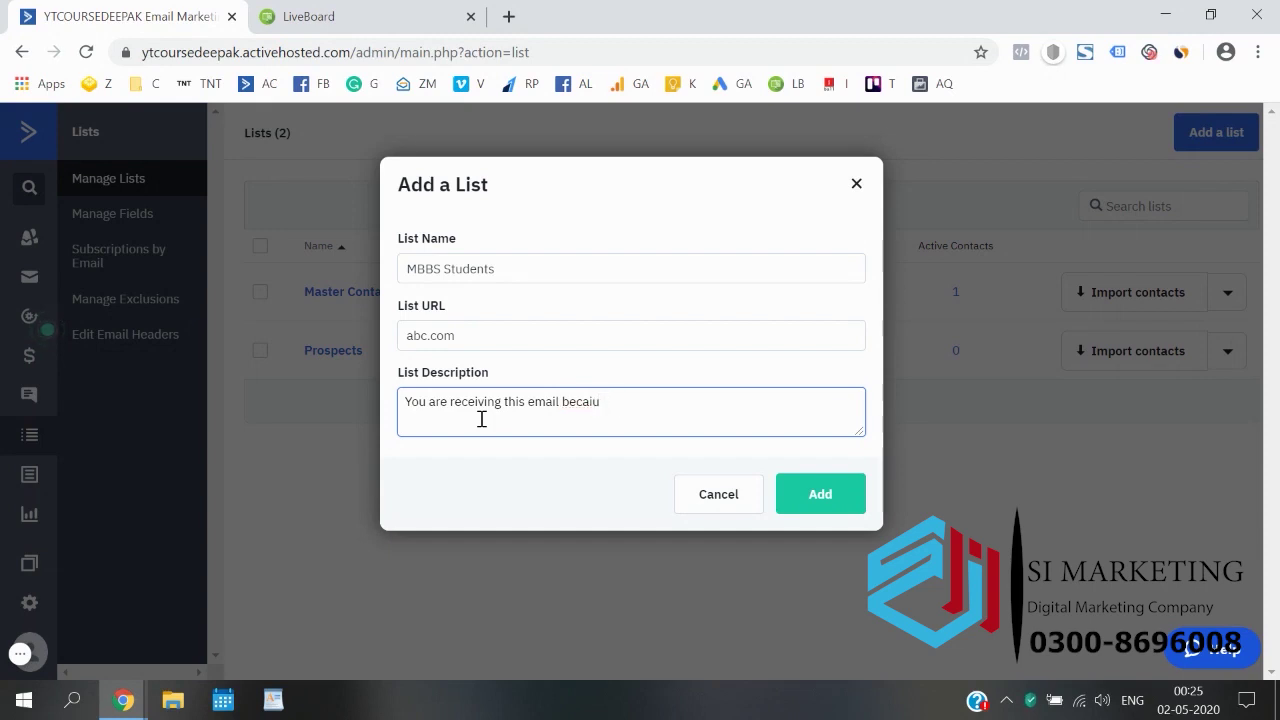
pyautogui.write('use you pu')
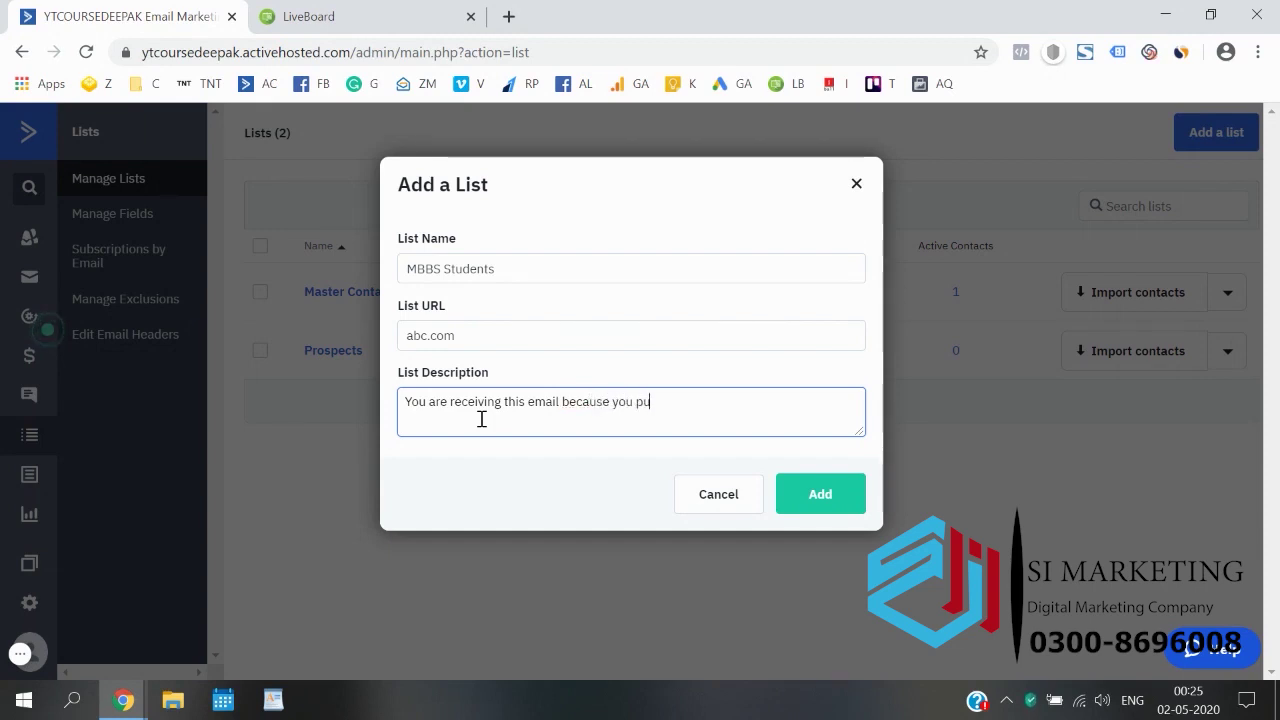
pyautogui.write('rchased our MBBS')
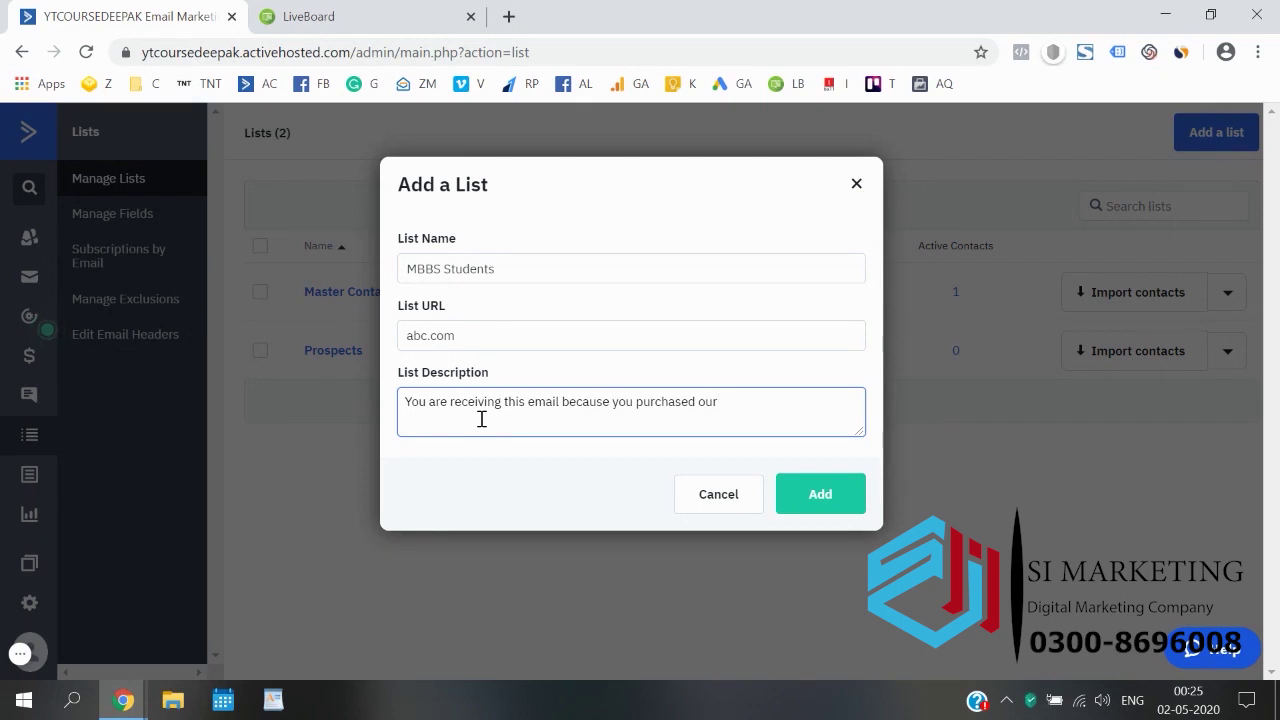
pyautogui.write(' Course.')
pyautogui.click(800, 505)
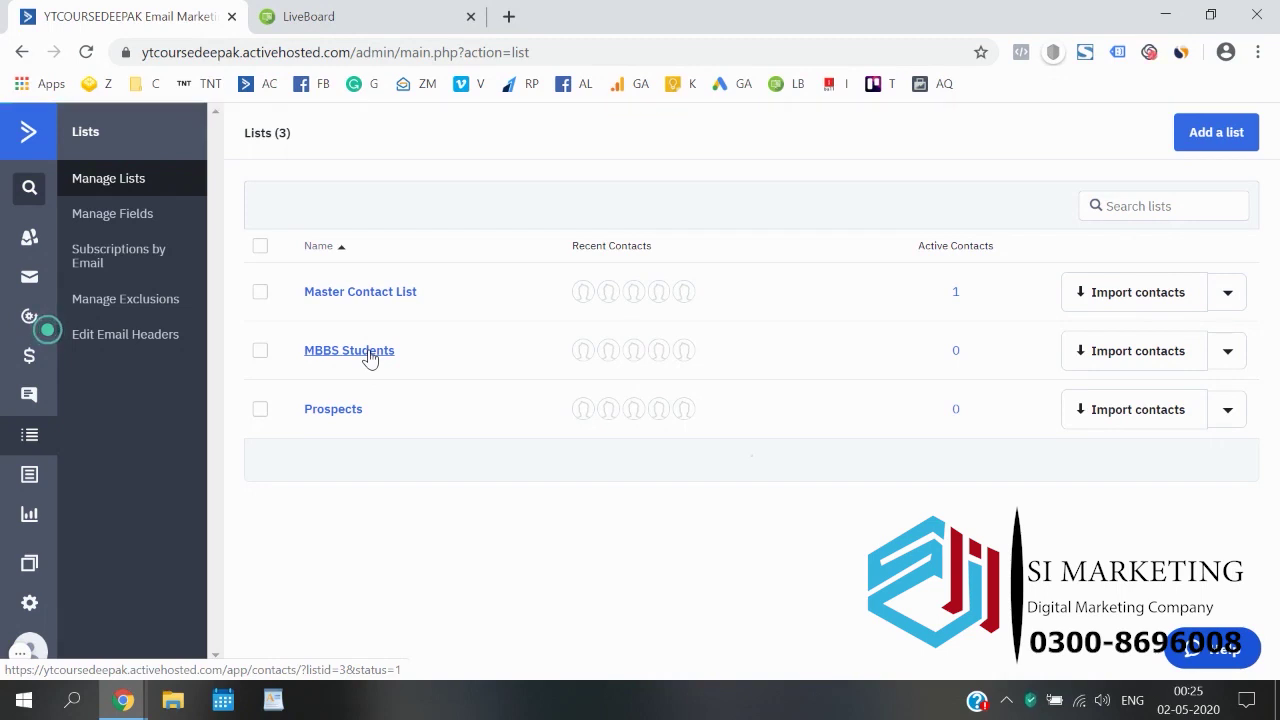
# - Start another new list named "SSC MATHS" with the list URL ABC.COM/SSC
pyautogui.click(1210, 130)
pyautogui.click(494, 266)
pyautogui.write('SSC MATHS')
pyautogui.click(481, 339)
pyautogui.write('ABC.COM/')
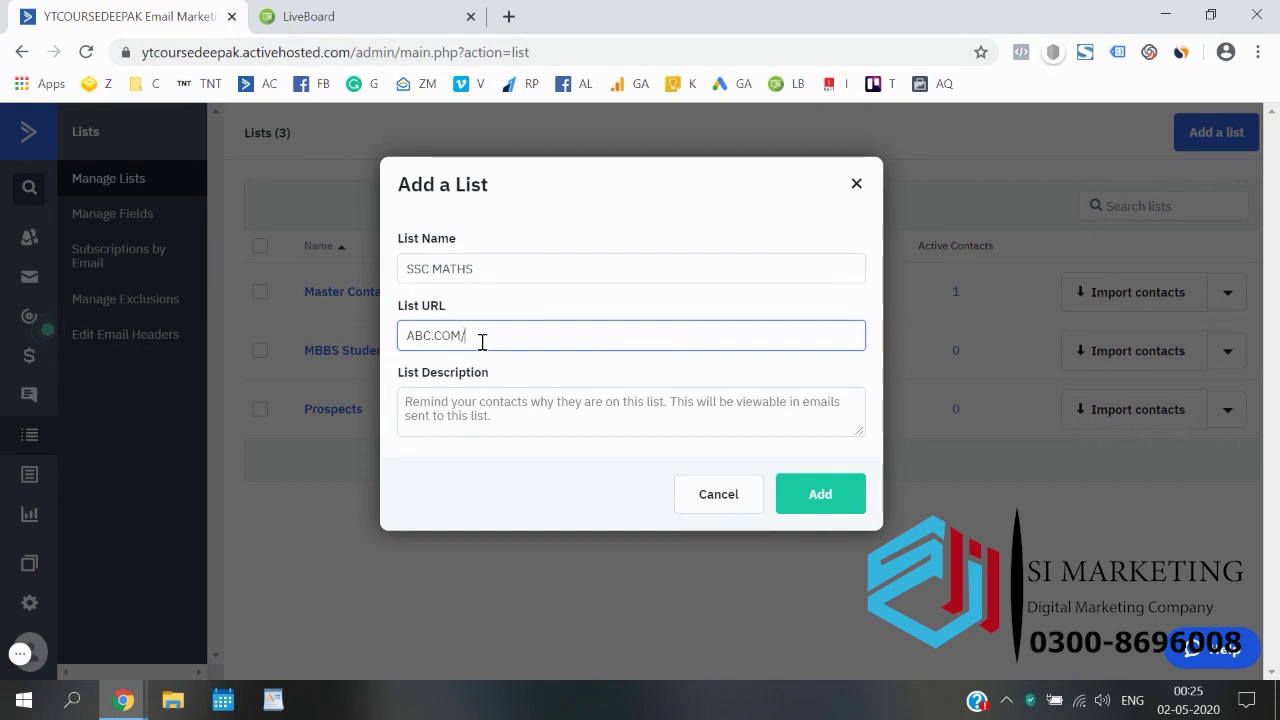
pyautogui.write('SSC')
# - Enter the description "YOU ARE RECEIVING THIS EMAIL BECAUSE YOUR PURCHASED OUR SSC mATHS COURSE." and add the SSC MATHS list
pyautogui.click(463, 401)
pyautogui.write('YOU ARE F')
pyautogui.write('ECE')
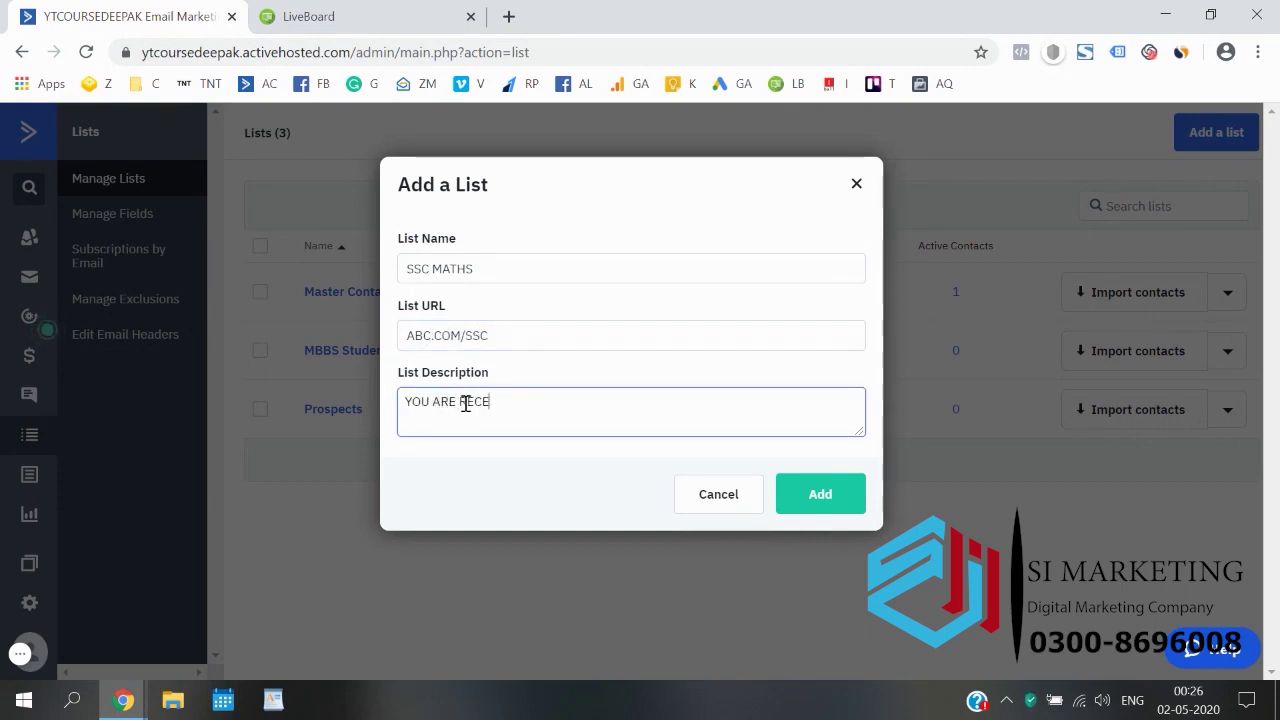
pyautogui.write('IVING THIS EMAIL BECAUSE')
pyautogui.press('BackSpace')
pyautogui.press('BackSpace')
pyautogui.press('BackSpace')
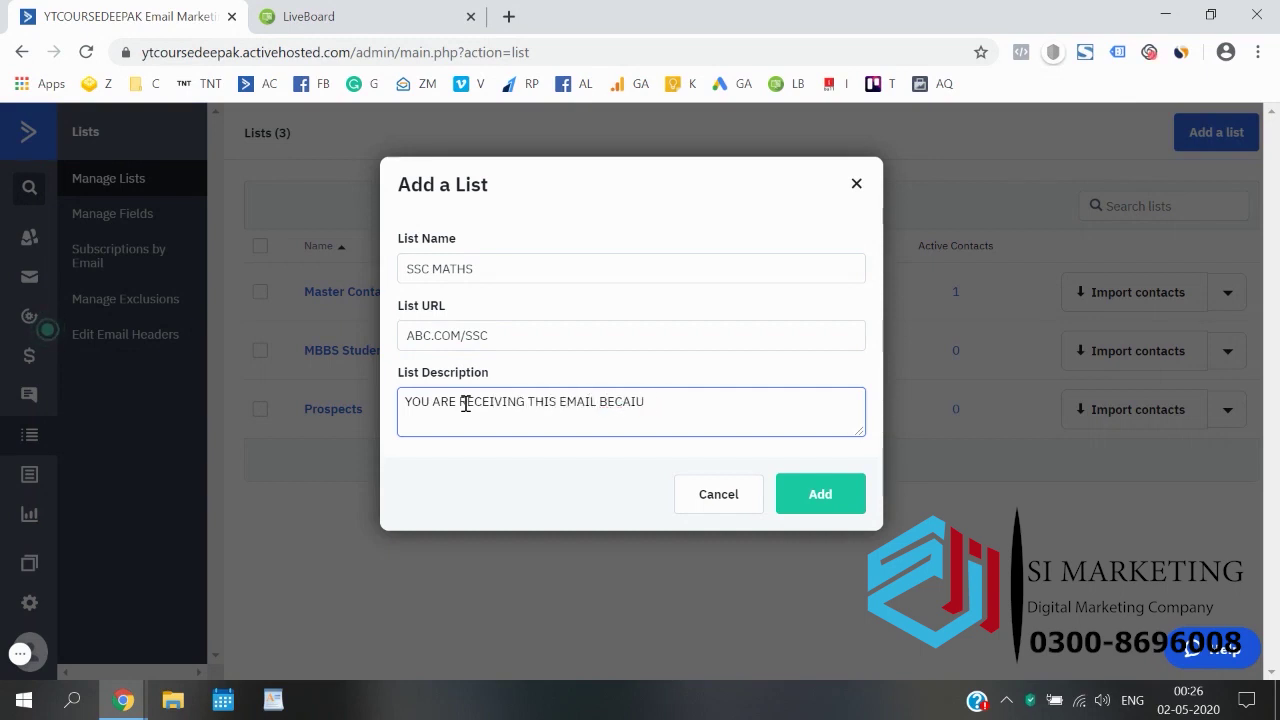
pyautogui.write('USE YOUR PUR')
pyautogui.write('CHJA')
pyautogui.write('ASED OUR S')
pyautogui.write('SC mATHC')
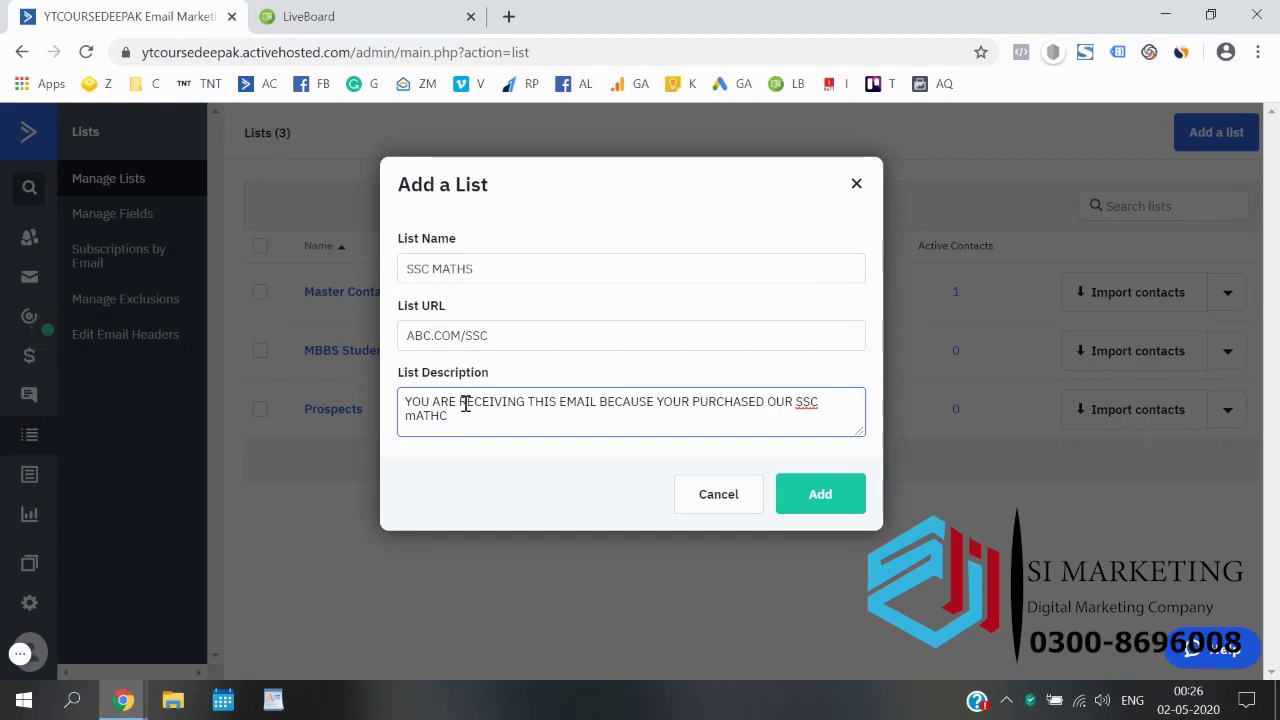
pyautogui.press('BackSpace')
pyautogui.hotkey('ctrl', 'Home')
pyautogui.write('S')
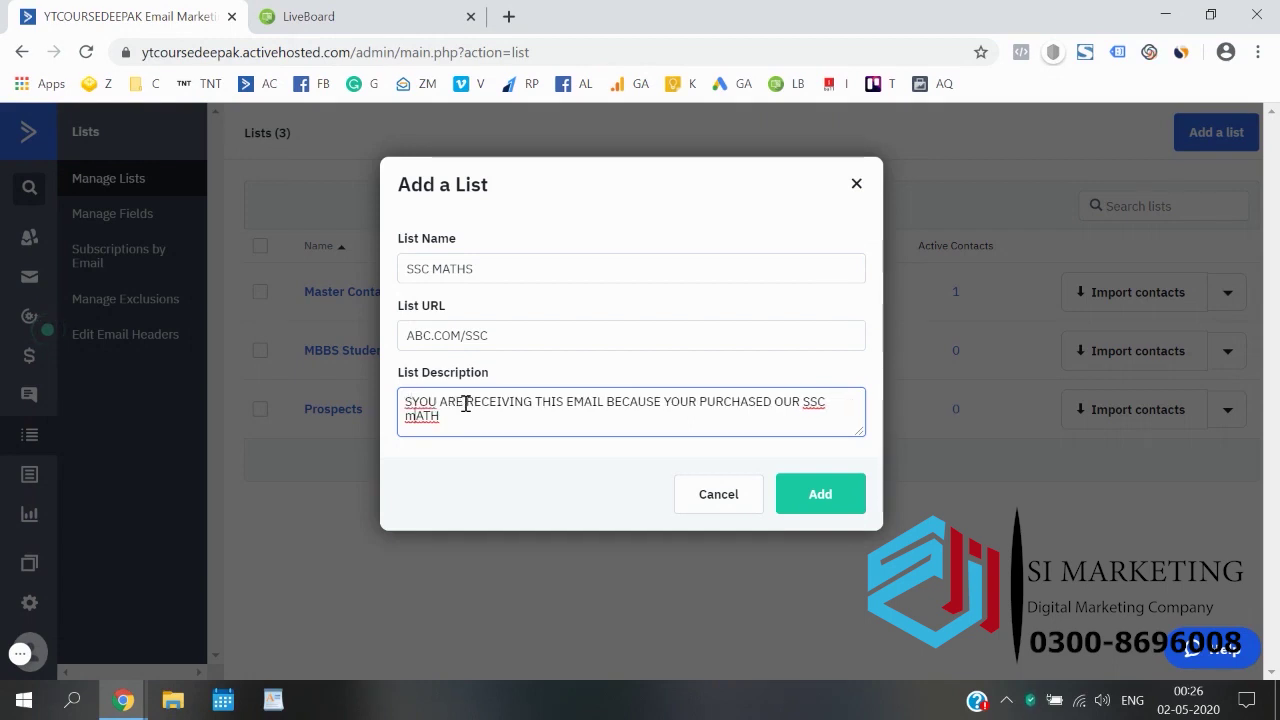
pyautogui.press('BackSpace')
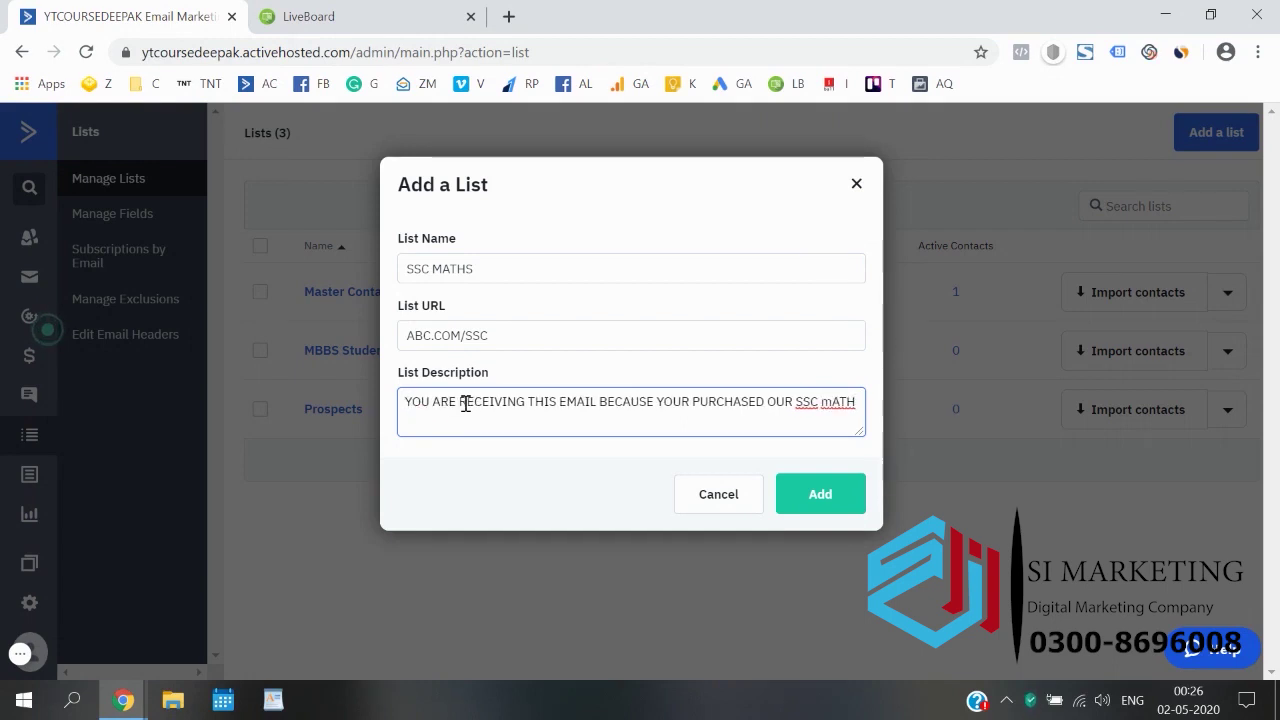
pyautogui.hotkey('ctrl', 'End')
pyautogui.write('S COURSE.')
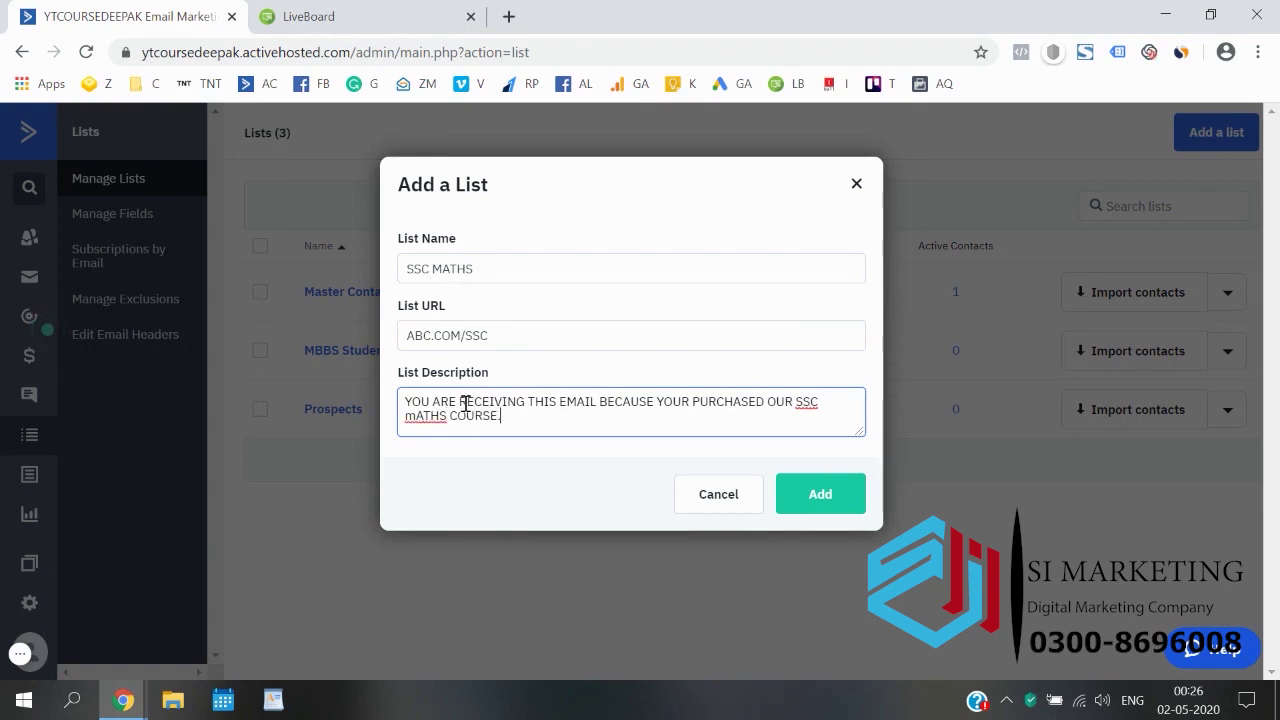
pyautogui.click(828, 502)
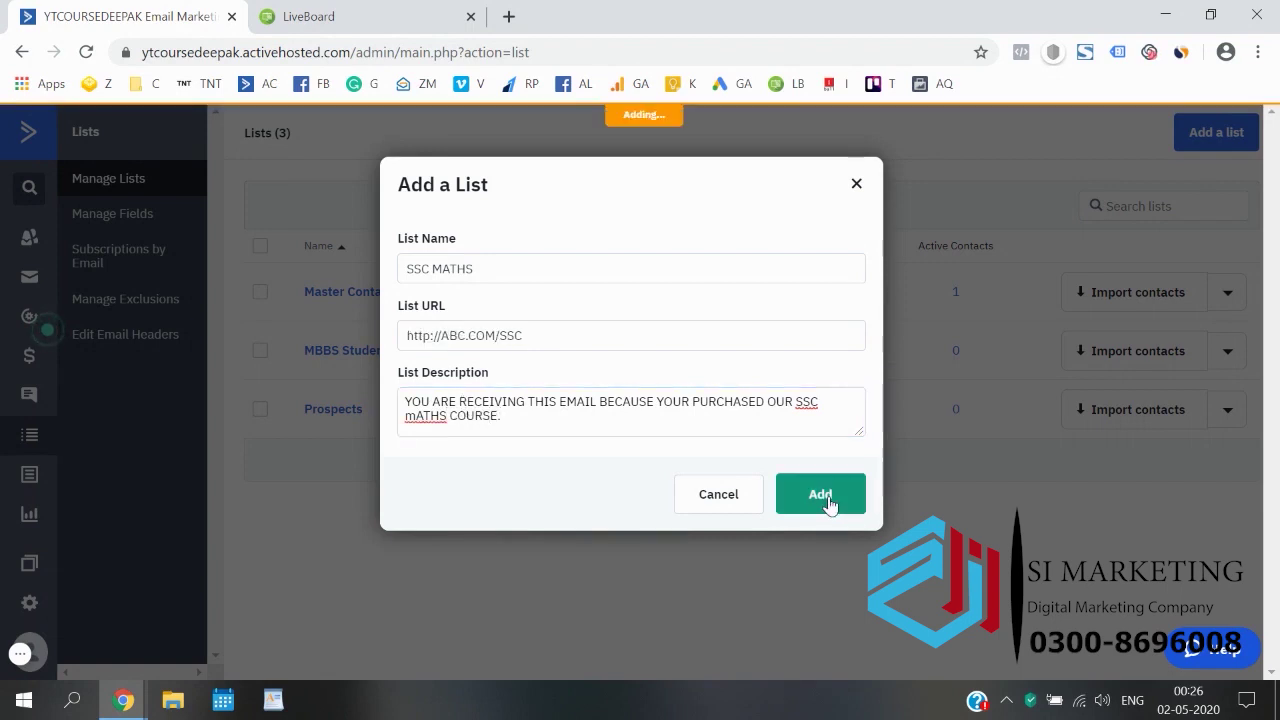